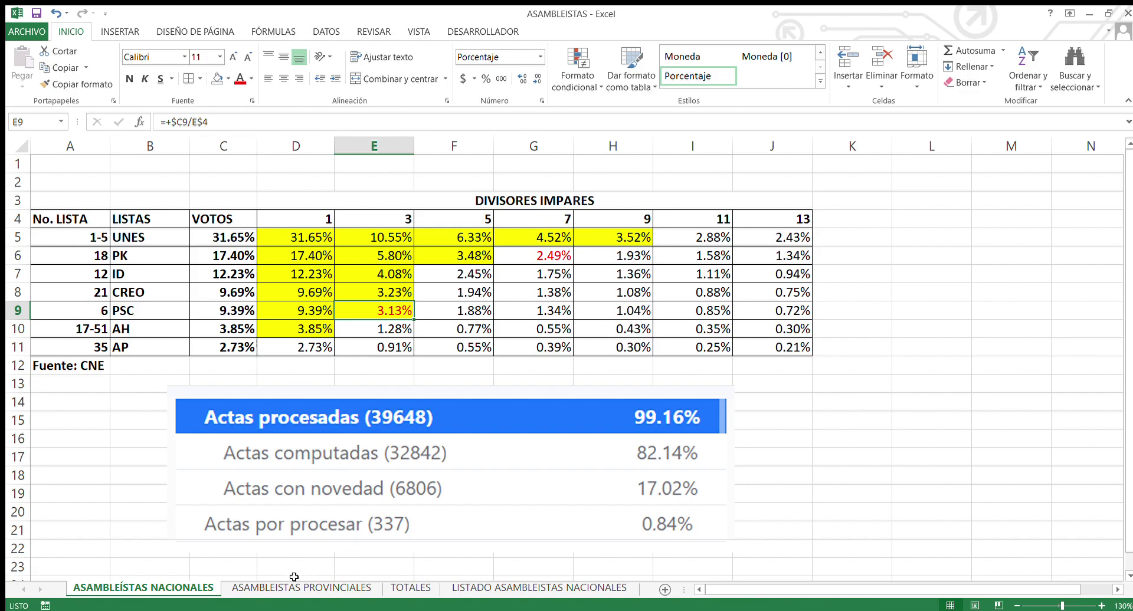
Step: Show the ASAMBLEISTAS PROVINCIALES sheet and review the highlighted seat quotients from Azuay through Chimborazo, selecting Chimborazo's D38:D41
left_click(268, 588)
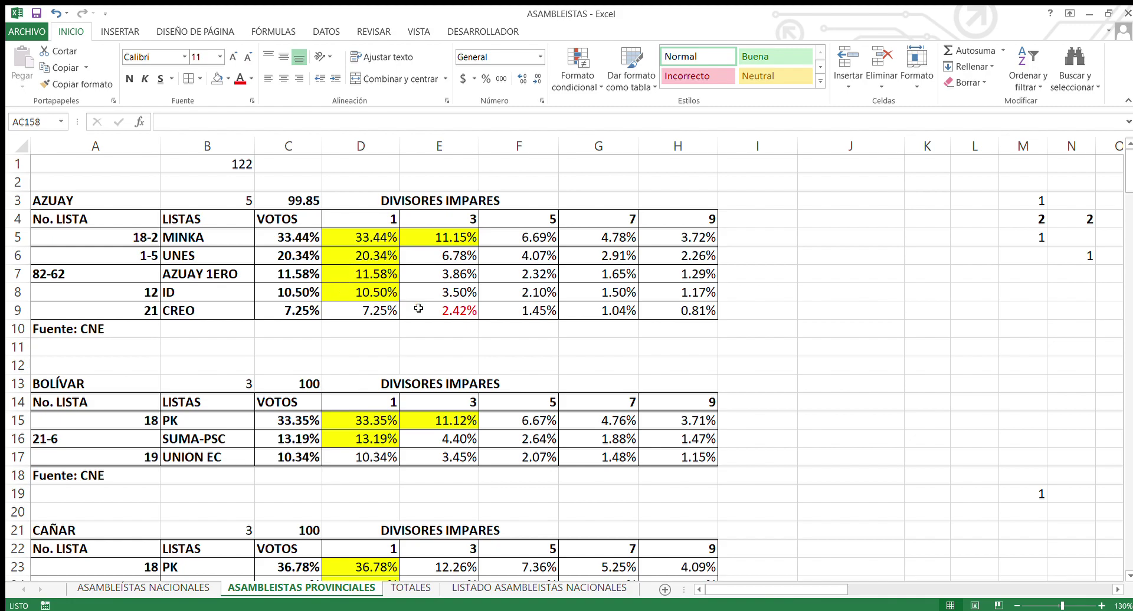
scroll(439, 313, "down", 2)
scroll(439, 312, "down", 1)
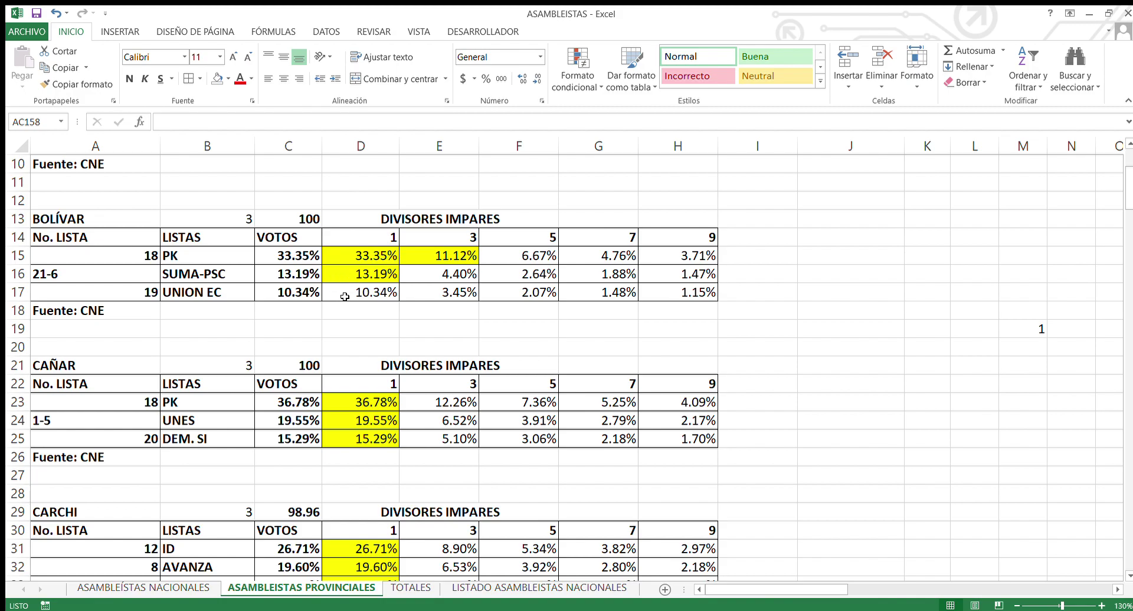
scroll(344, 297, "down", 3)
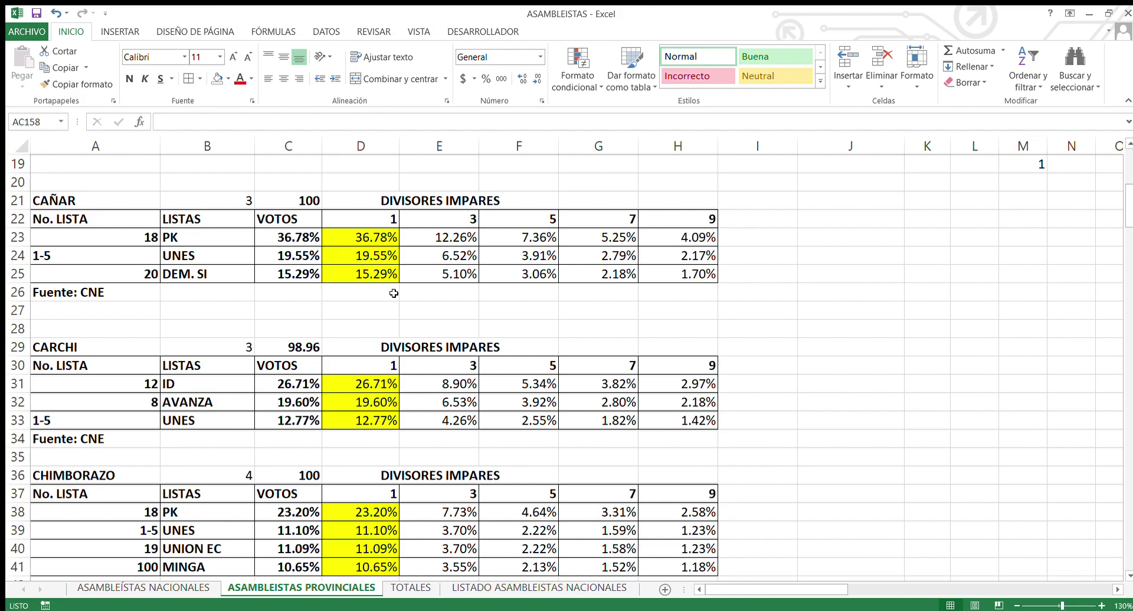
scroll(393, 293, "down", 2)
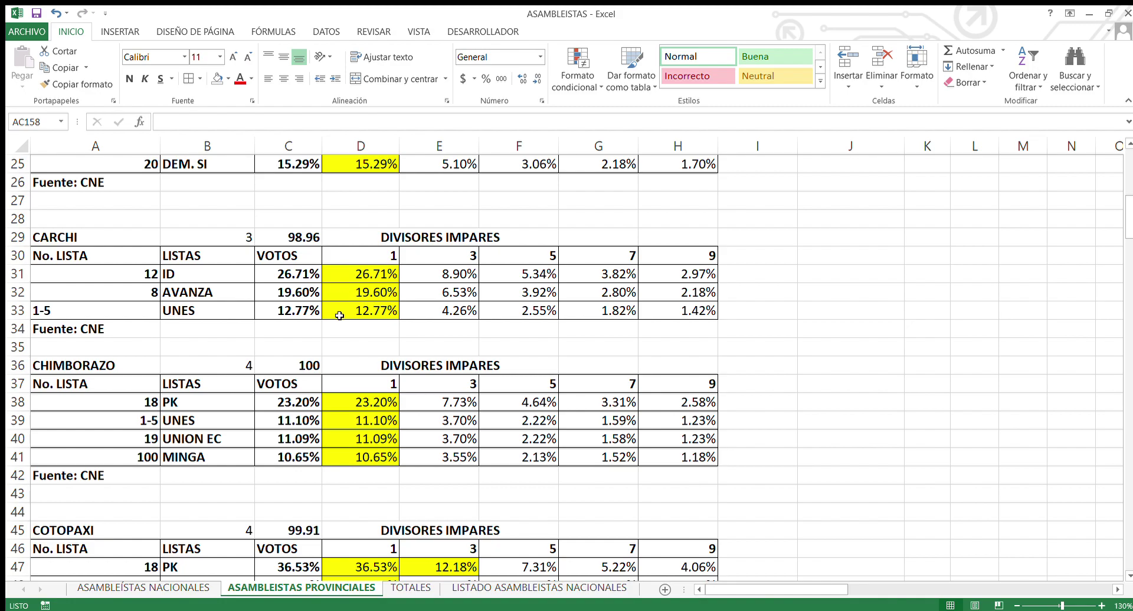
scroll(339, 315, "down", 2)
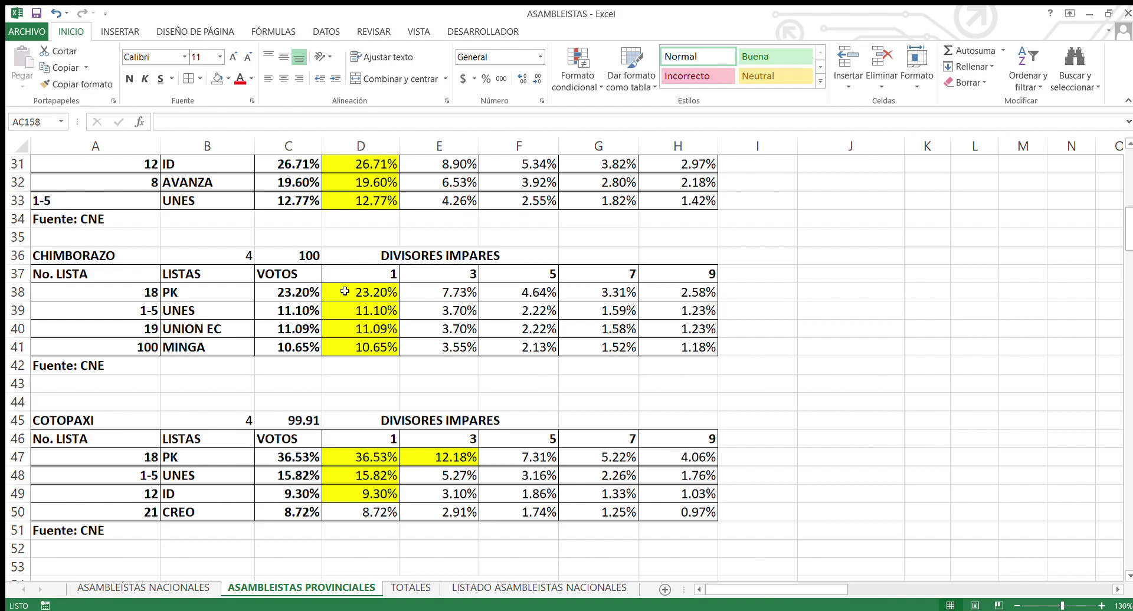
left_click_drag(345, 292, 356, 358)
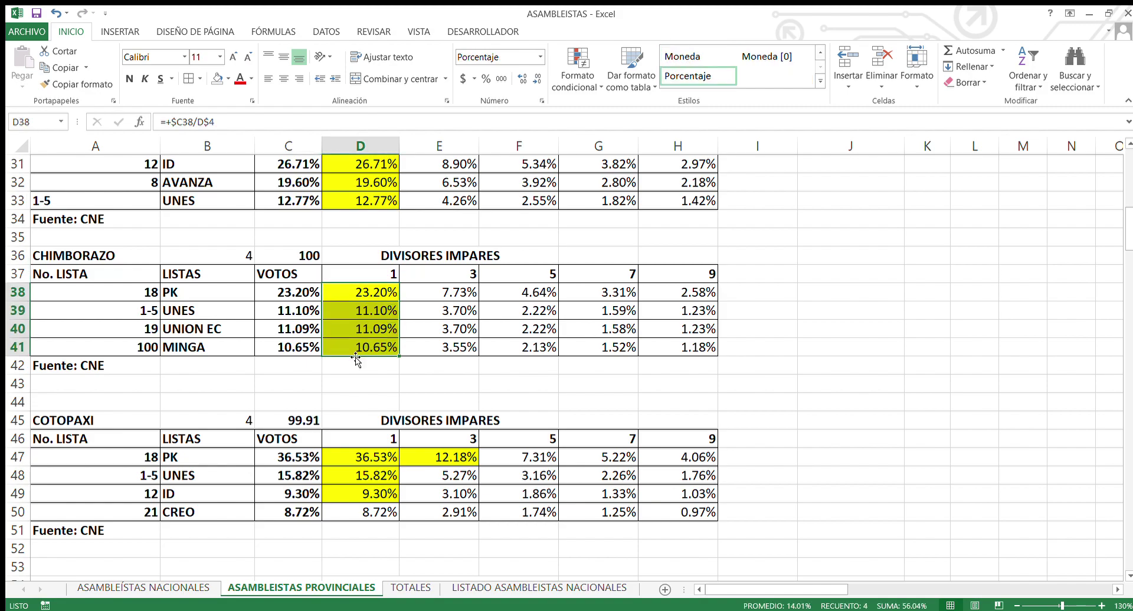
Step: Examine the seat quotients of Cotopaxi, El Oro and Esmeraldas, checking the Esmeraldas divisor 1 values for PSC, CREO and DEM. SI
scroll(356, 358, "down", 3)
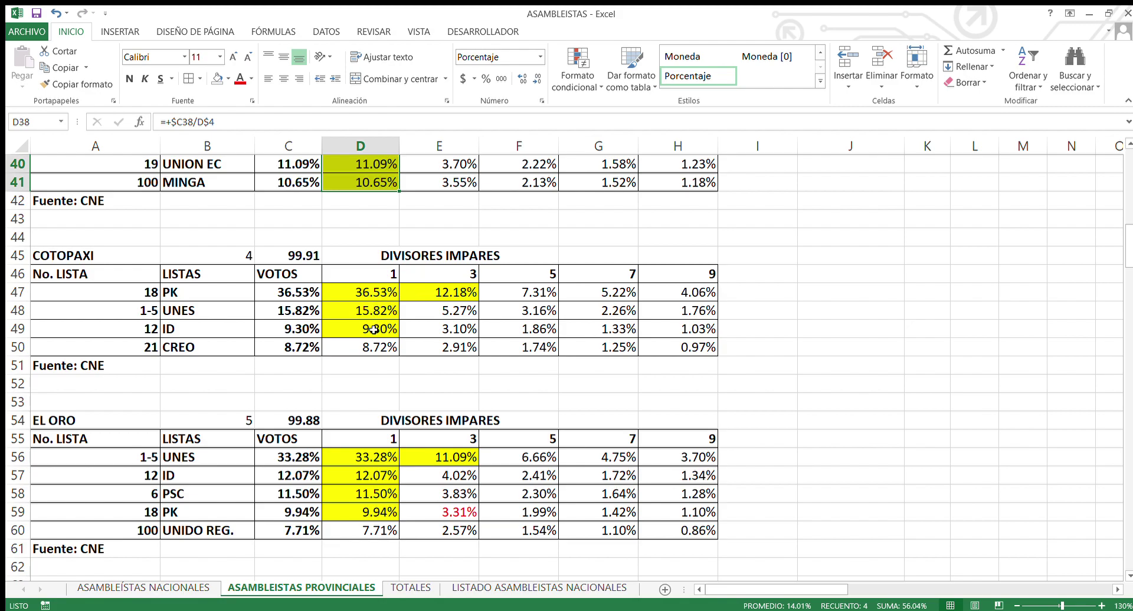
scroll(374, 330, "down", 3)
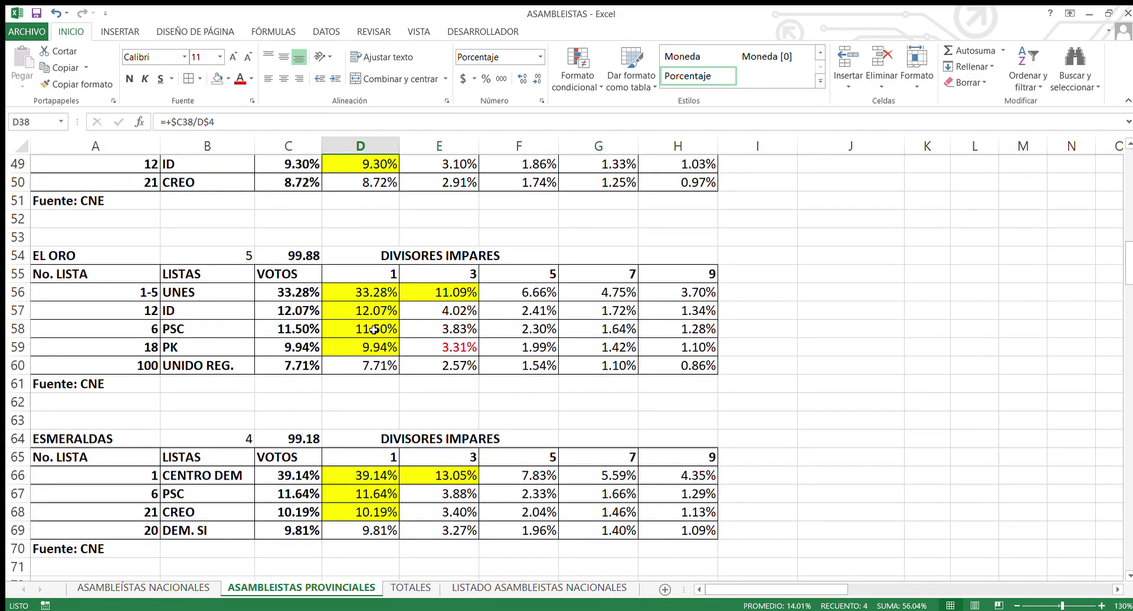
scroll(374, 329, "down", 1)
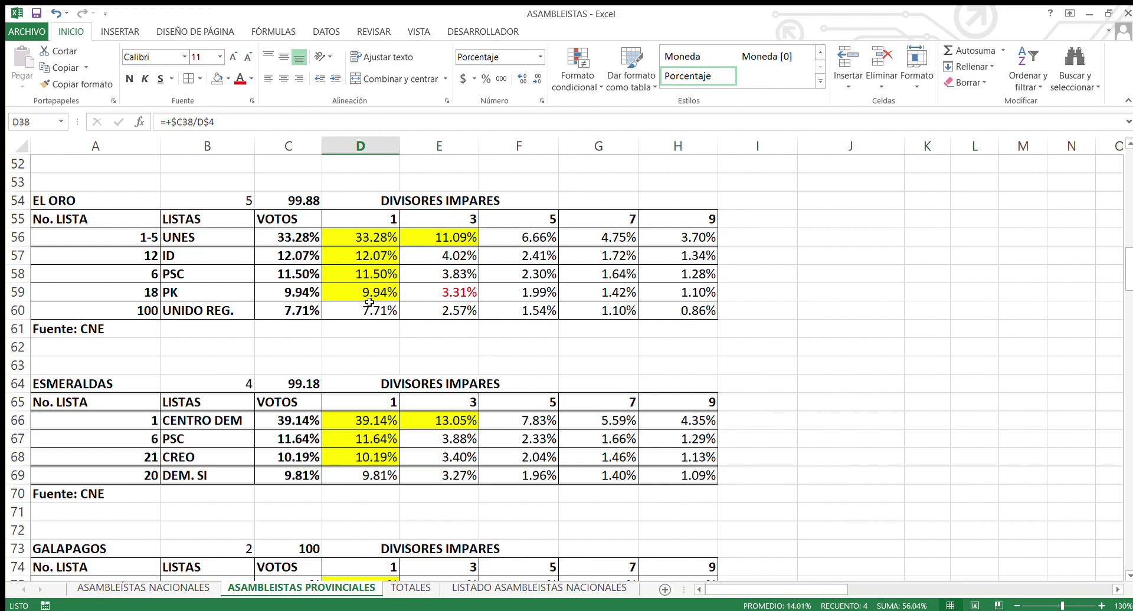
scroll(361, 352, "down", 2)
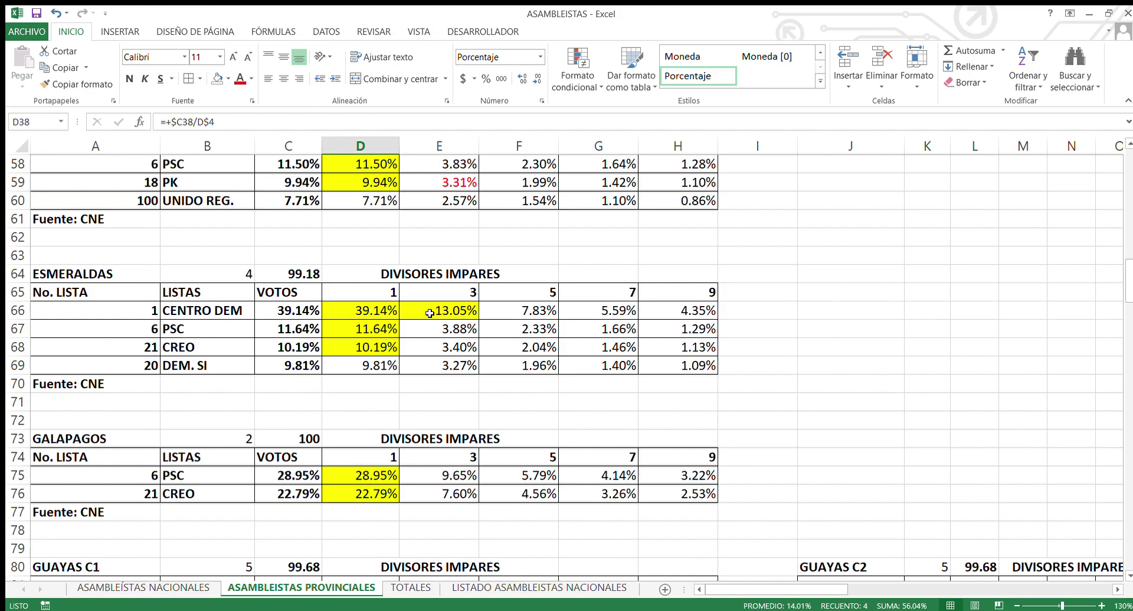
left_click(373, 325)
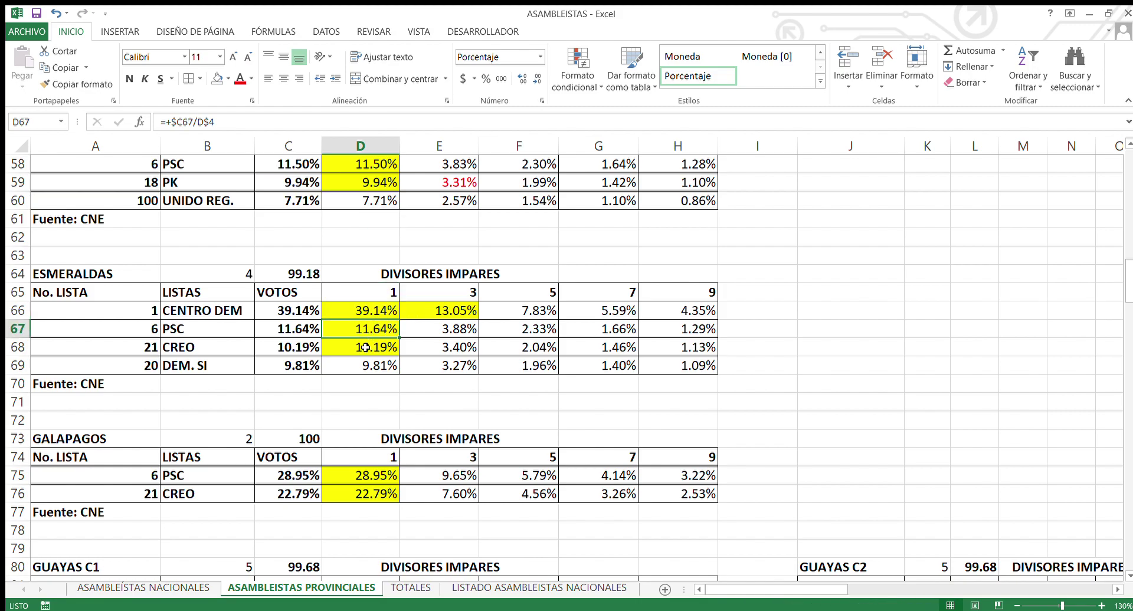
left_click(366, 347)
left_click(347, 366)
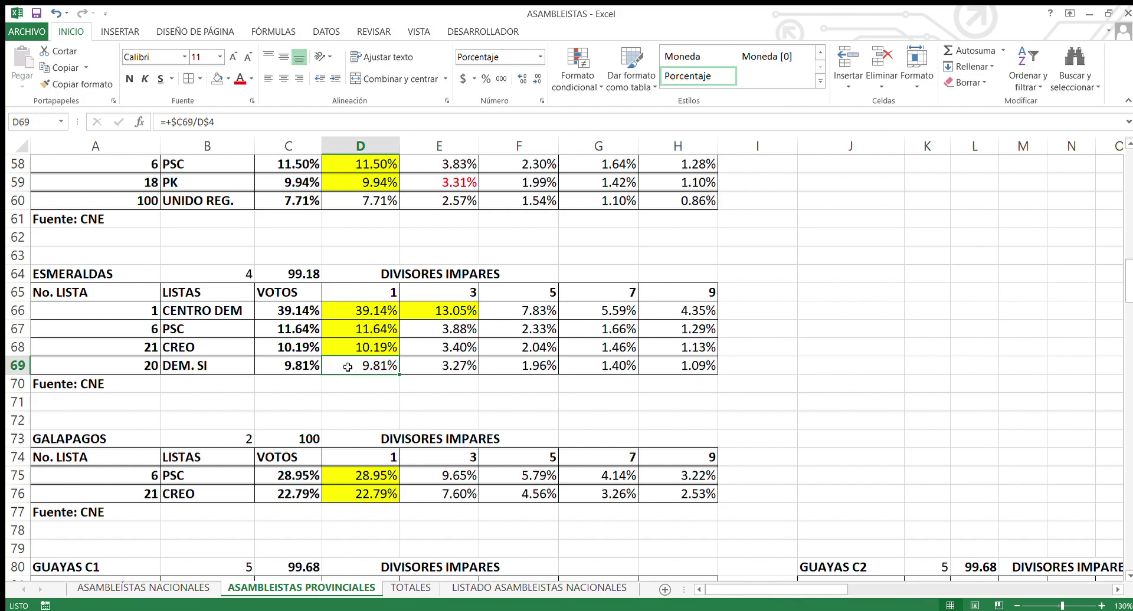
Step: Check the highlighted divisor 1 quotients of PSC and CREO in the Galápagos table
scroll(347, 367, "down", 2)
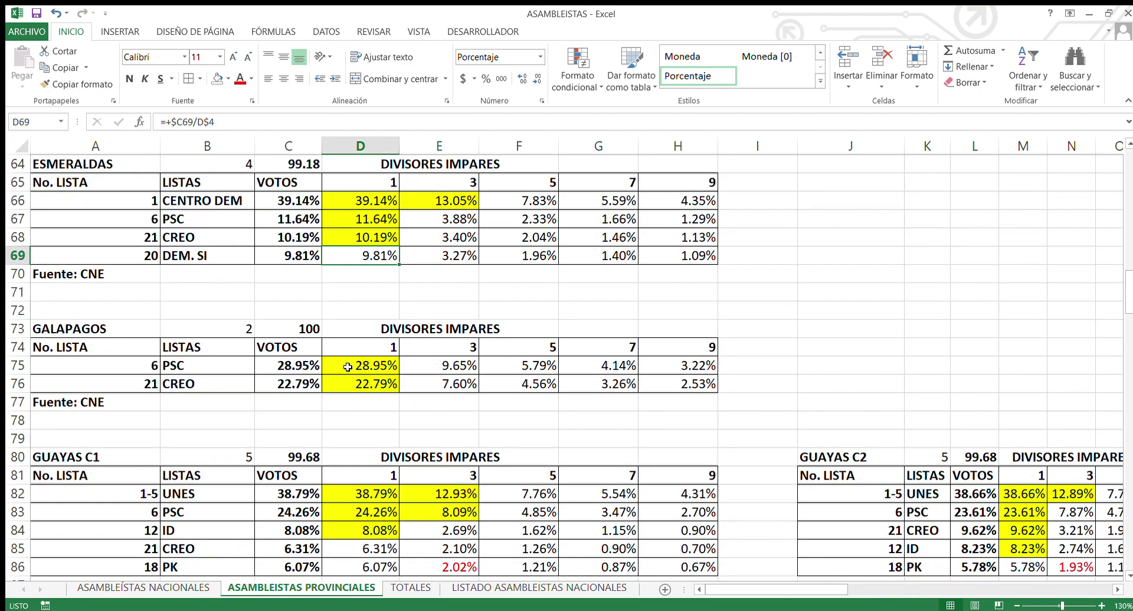
scroll(347, 367, "down", 1)
left_click(380, 312)
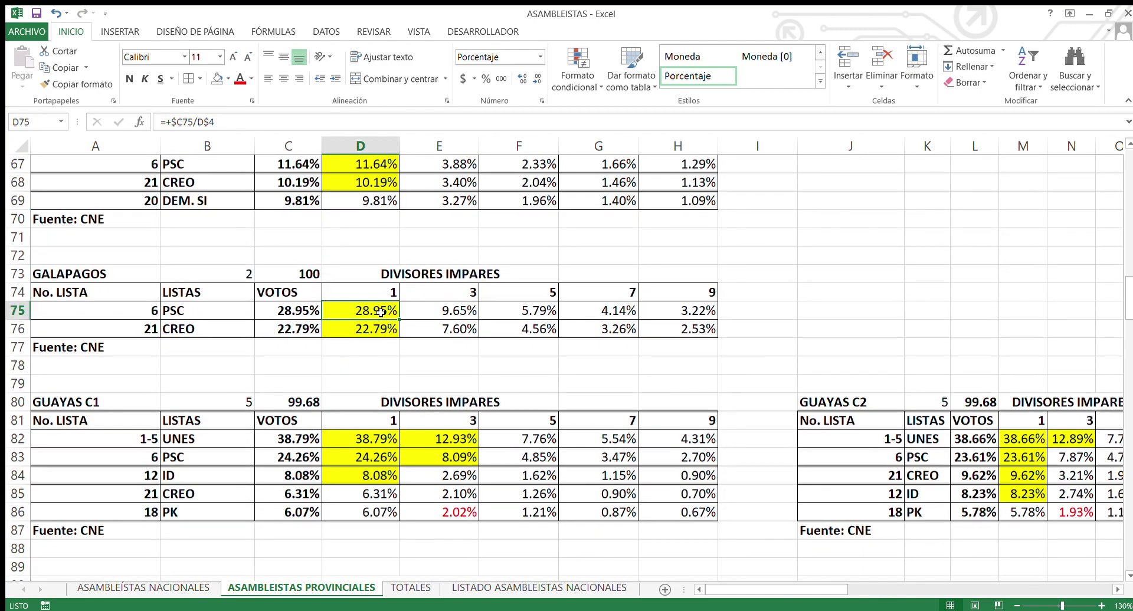
left_click(370, 330)
Step: Review the Guayas C1 seat quotients for UNES, PSC and ID, including the UNES value under divisor 5
scroll(370, 330, "down", 3)
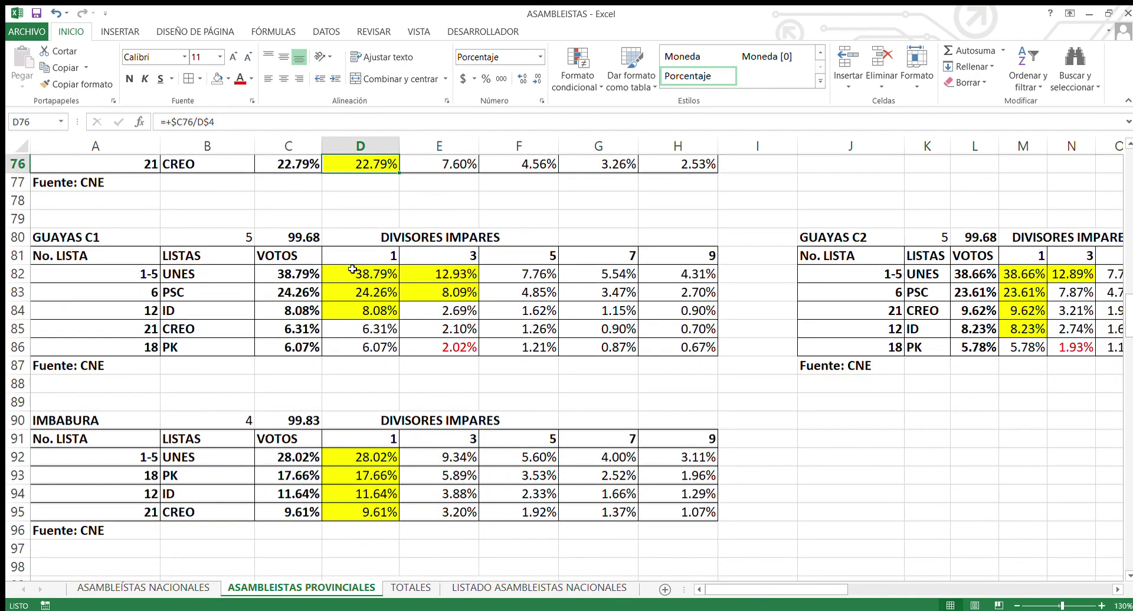
left_click_drag(352, 273, 428, 279)
left_click_drag(361, 291, 427, 294)
left_click(367, 315)
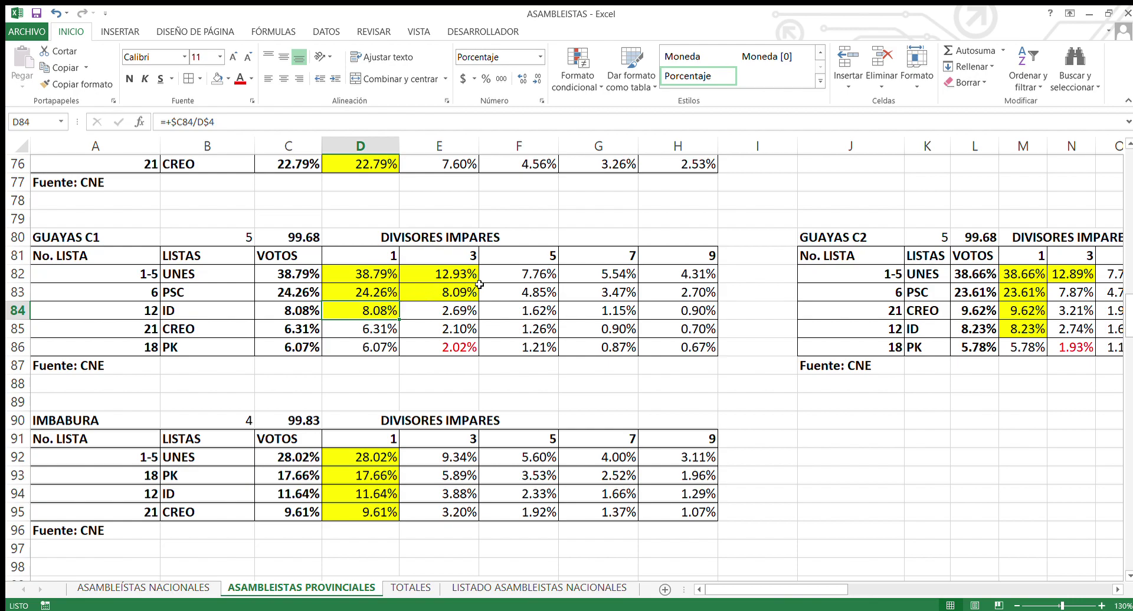
left_click(512, 272)
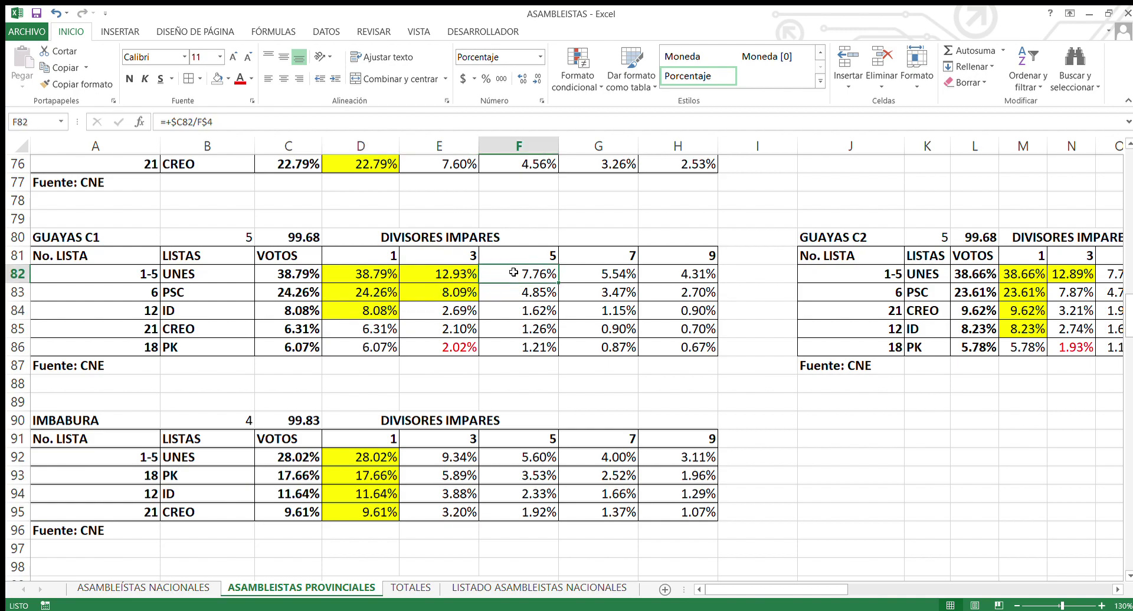
Step: Review the highlighted Guayas C2 seat quotients for UNES, PSC, CREO and ID
left_click_drag(741, 589, 821, 589)
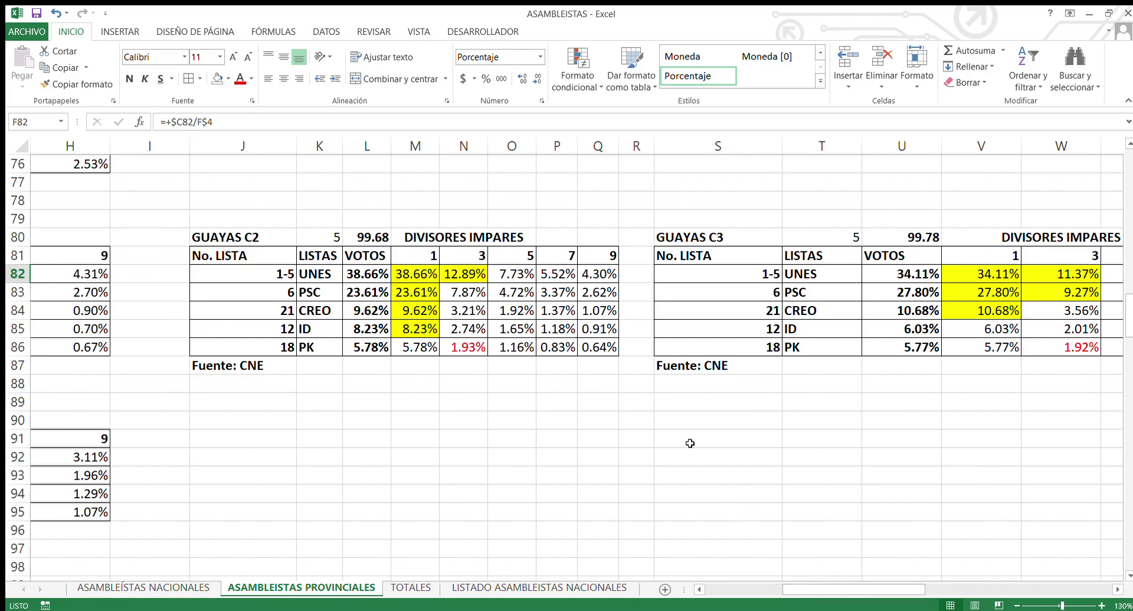
left_click_drag(402, 273, 442, 273)
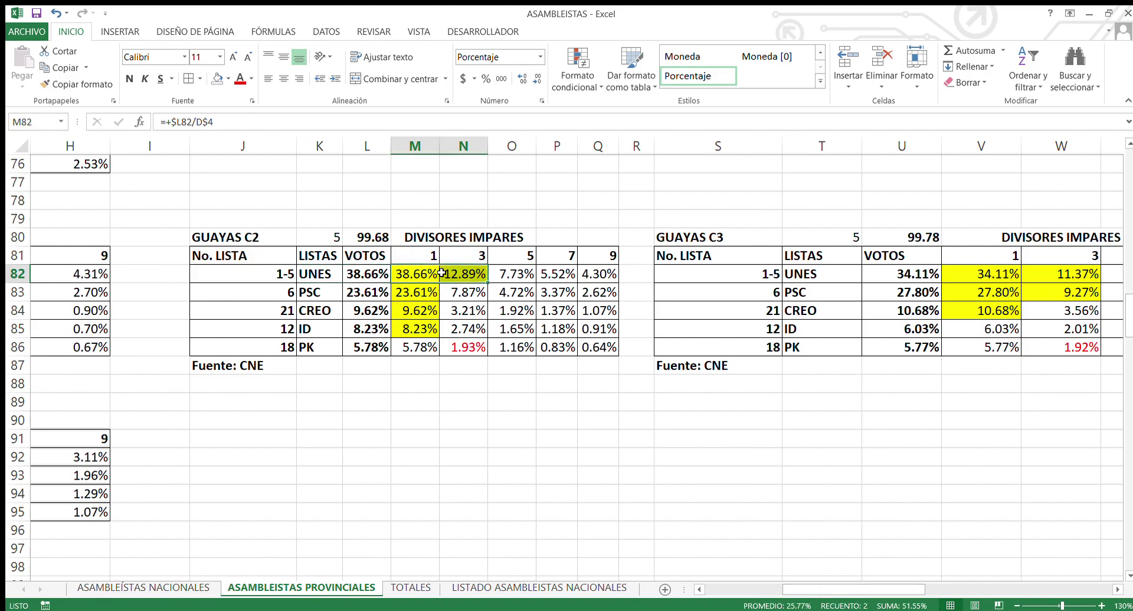
left_click(401, 293)
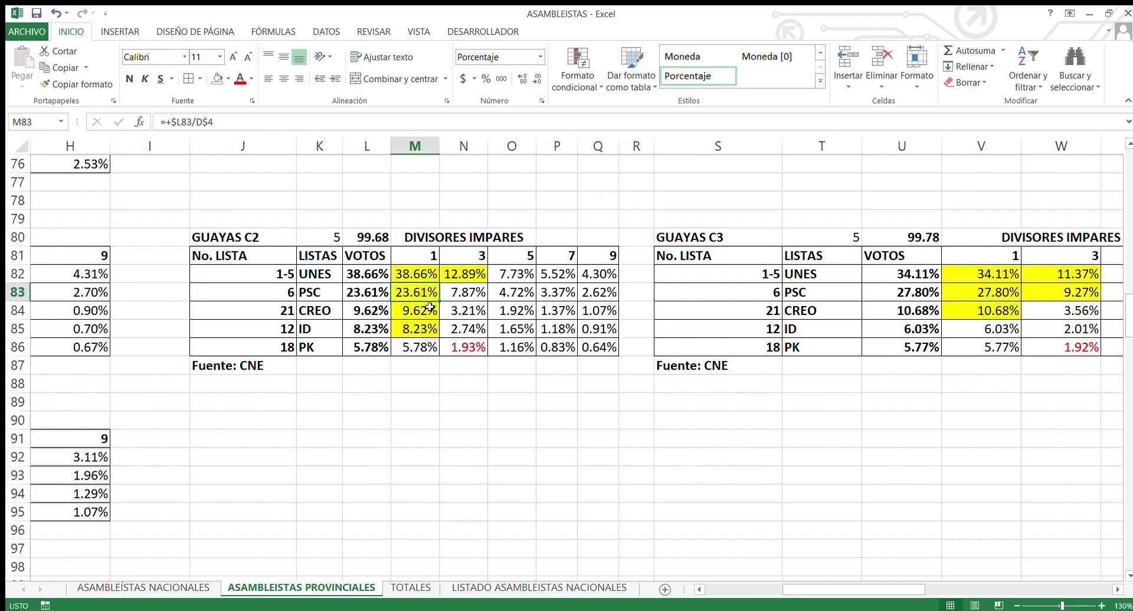
left_click(425, 314)
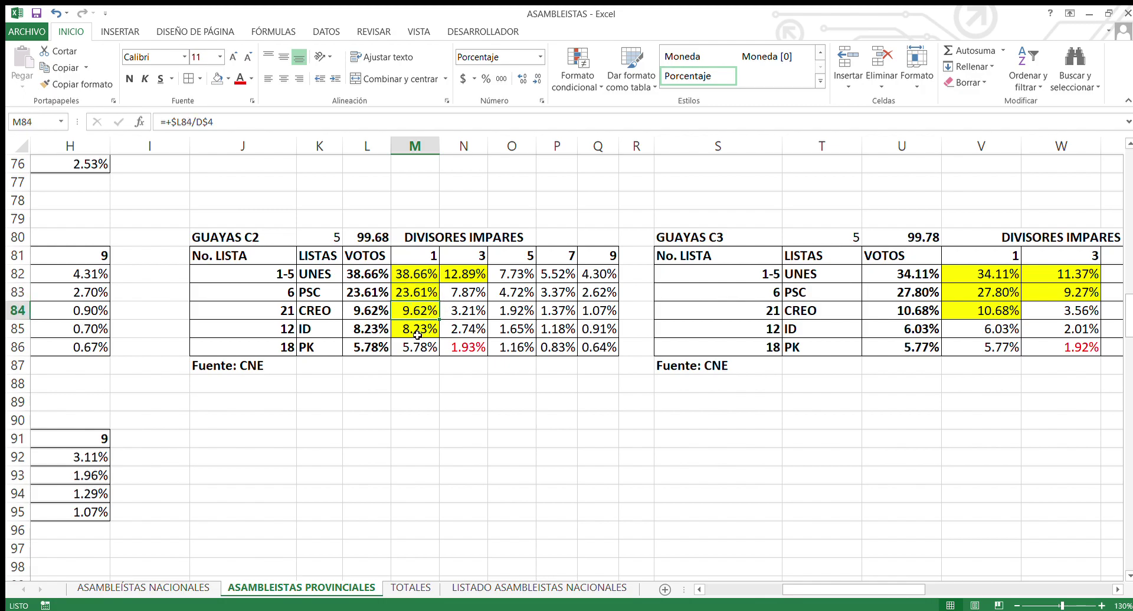
left_click(426, 331)
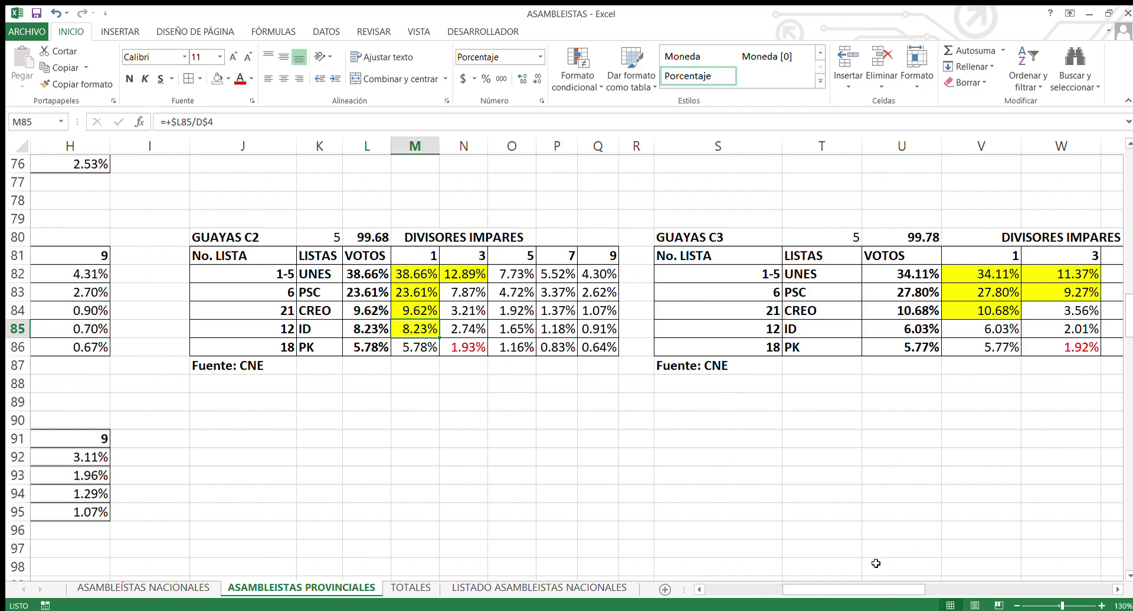
Step: Examine the highlighted Guayas C3 seat quotients for UNES, PSC and CREO
left_click_drag(836, 588, 859, 588)
left_click_drag(895, 589, 915, 589)
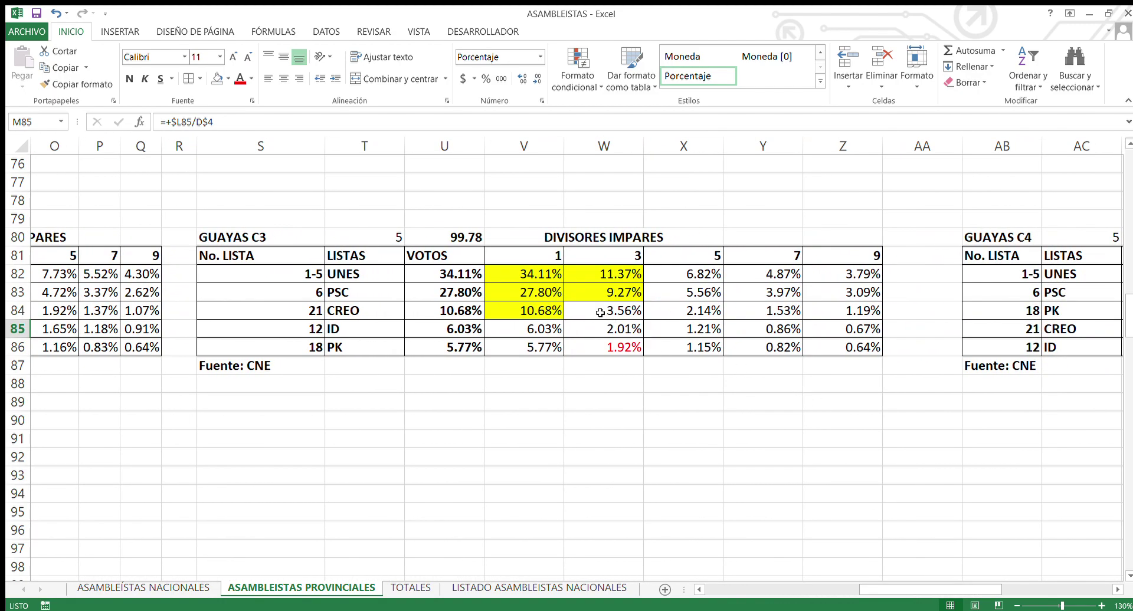
left_click_drag(529, 275, 598, 292)
left_click(536, 290)
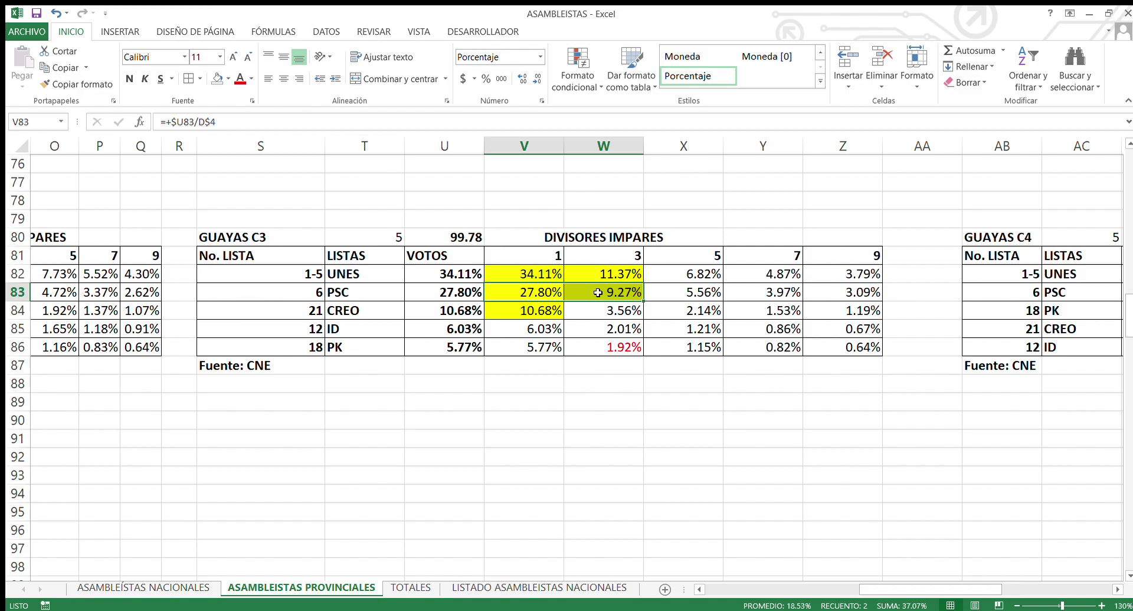
left_click(544, 310)
Step: Compare the highlighted Guayas C4 quotients of UNES, PSC and PK with CREO's divisor 1 value and UNES's divisor 7 value
left_click_drag(924, 592, 1024, 591)
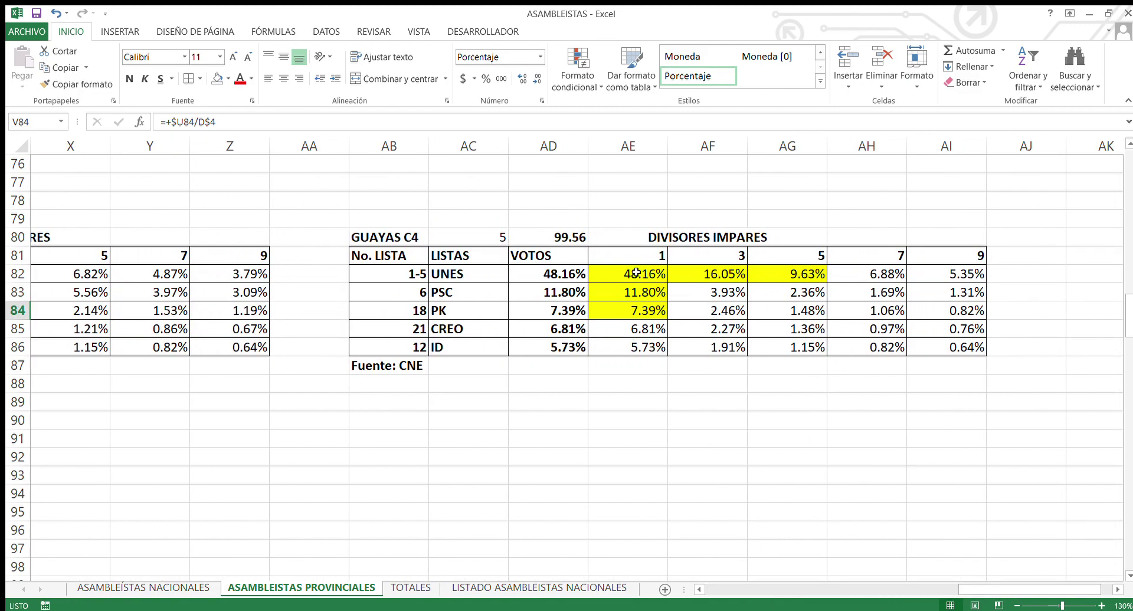
left_click_drag(632, 275, 764, 276)
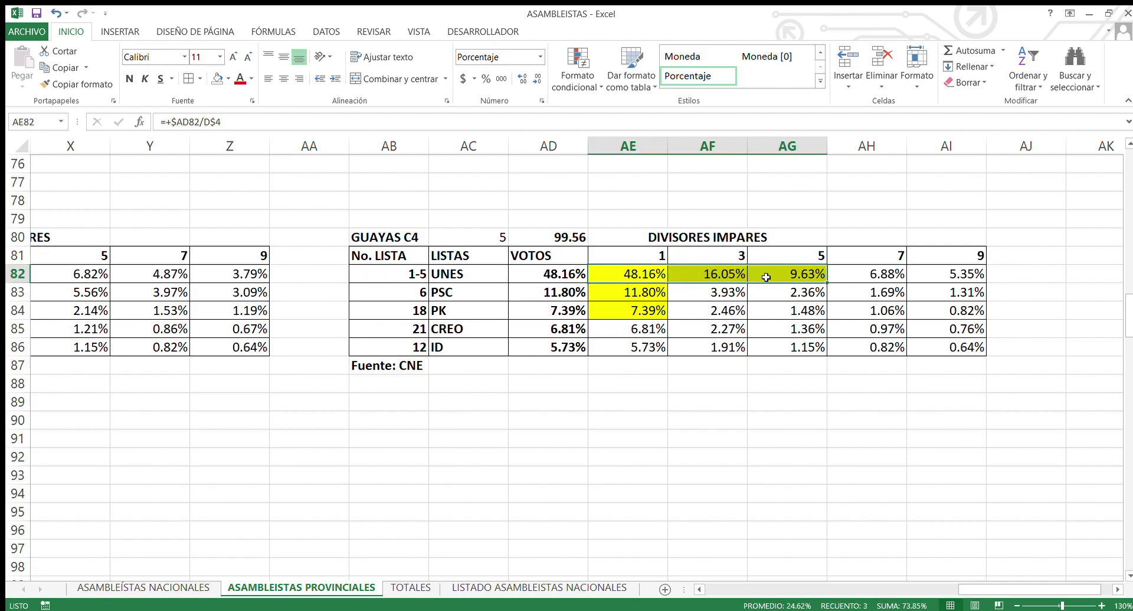
left_click(619, 293)
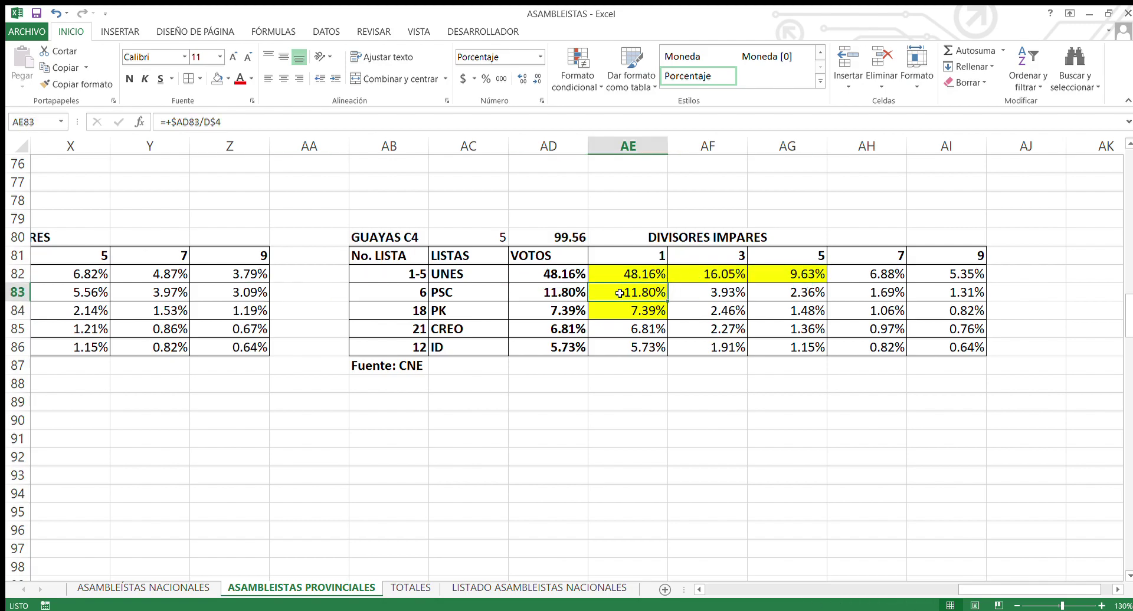
left_click(613, 310)
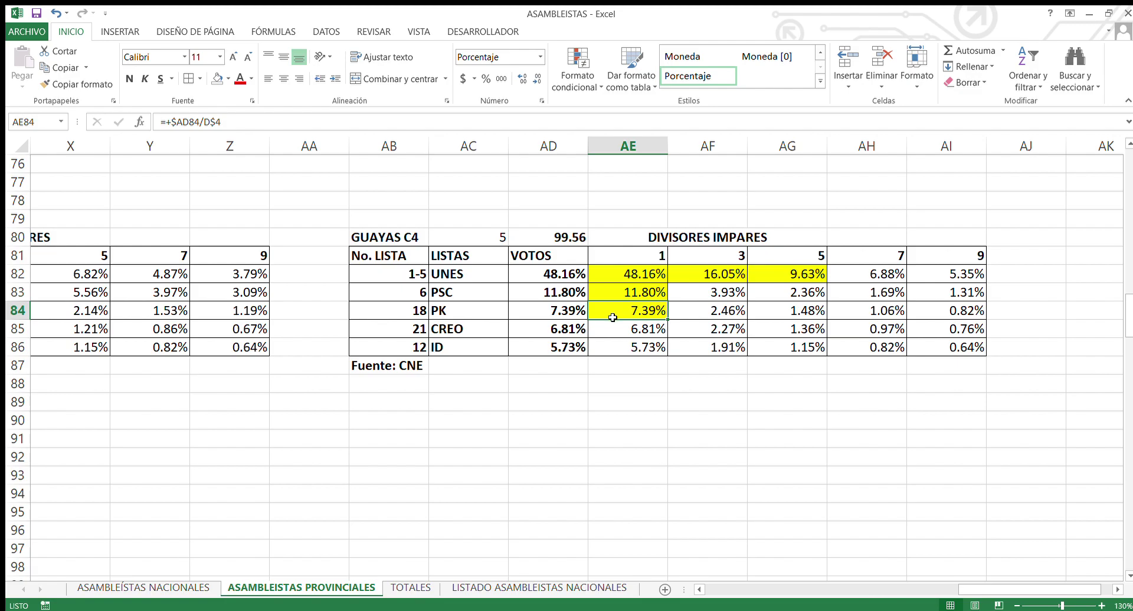
left_click(613, 325)
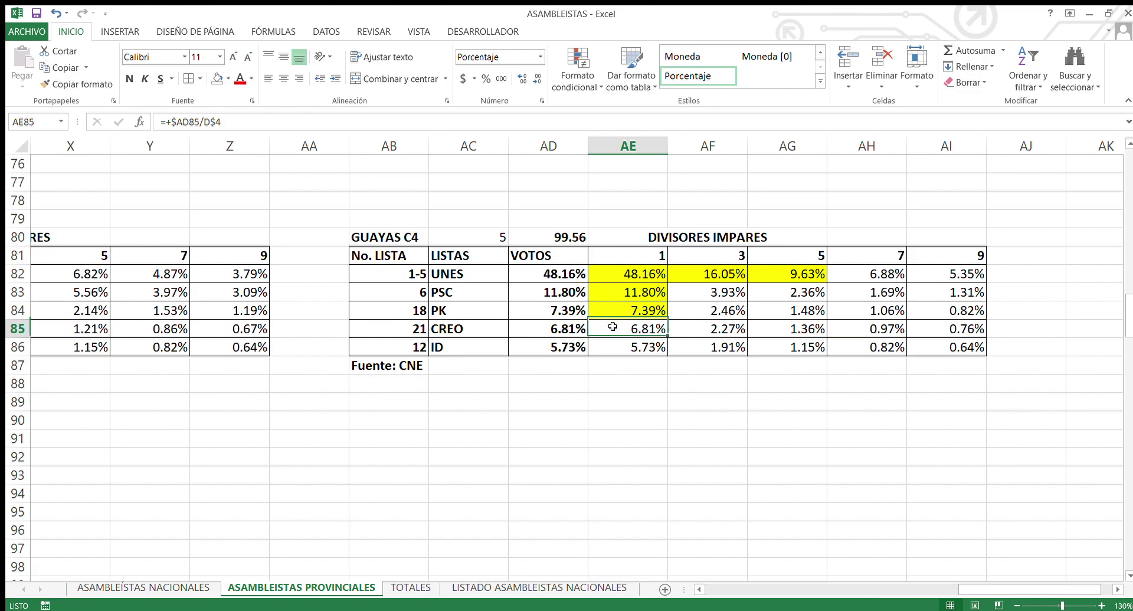
left_click(865, 263)
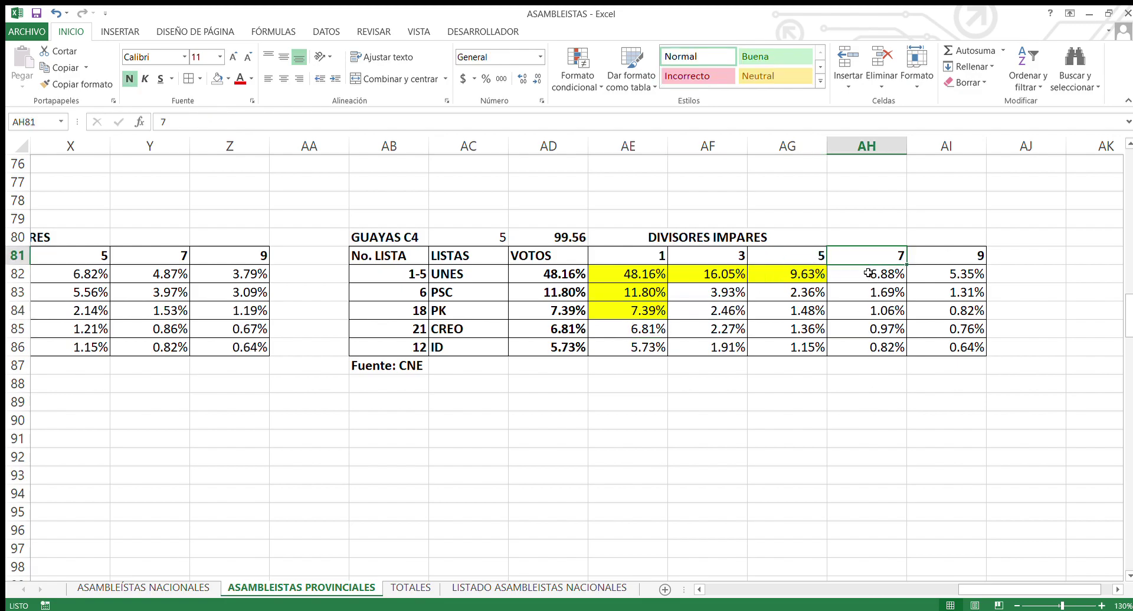
left_click(868, 274)
Step: Return to the first columns and check Imbabura's divisor 1 quotients for UNES, PK, ID and CREO
left_click_drag(979, 587, 725, 588)
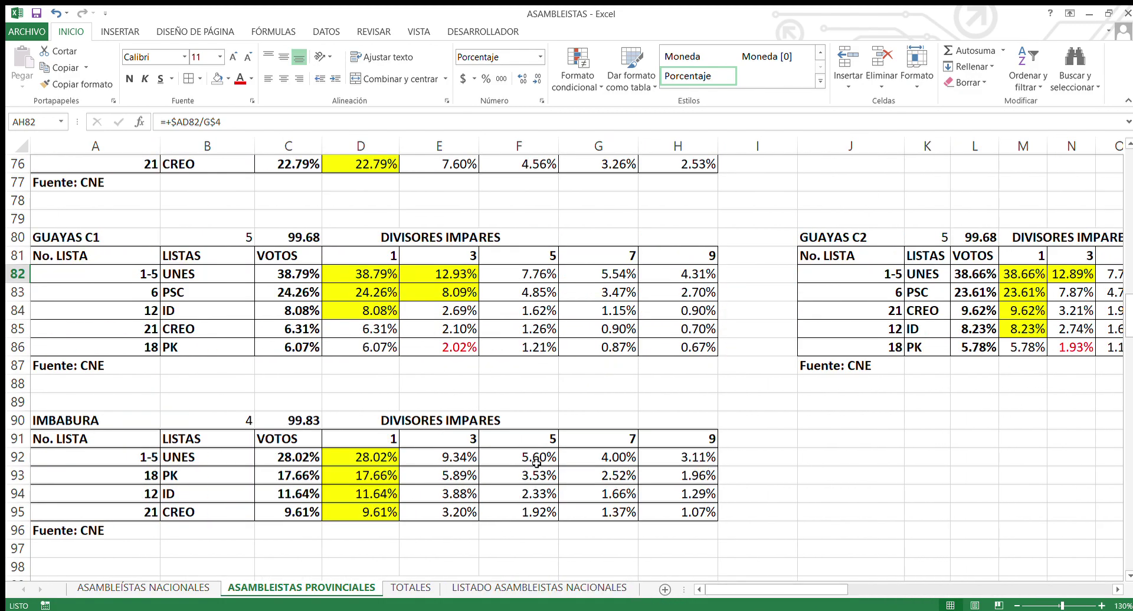
scroll(536, 463, "down", 3)
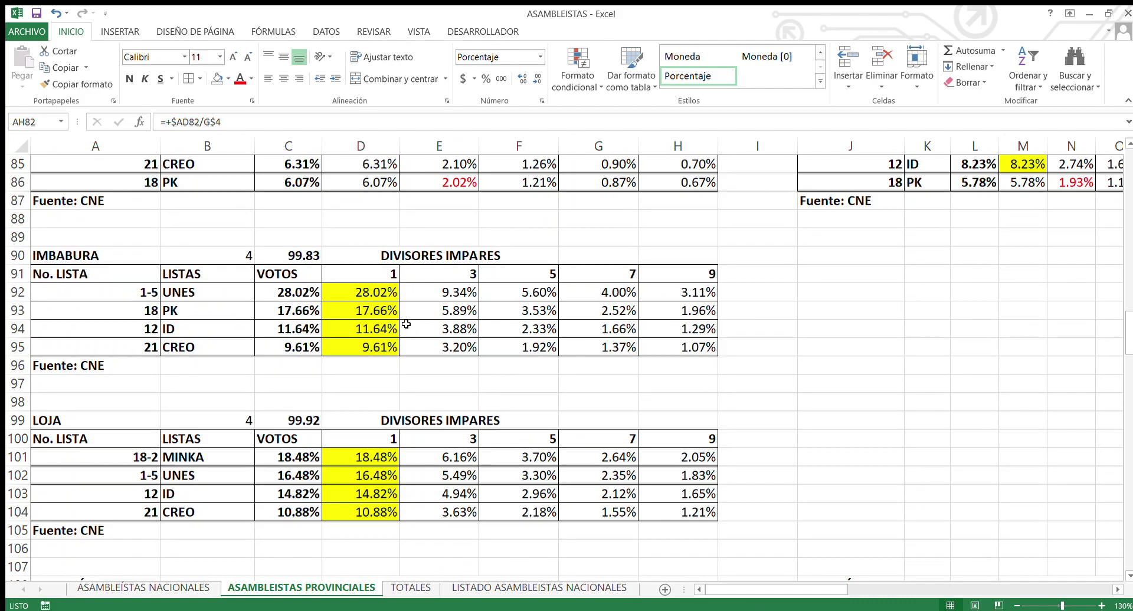
left_click(378, 292)
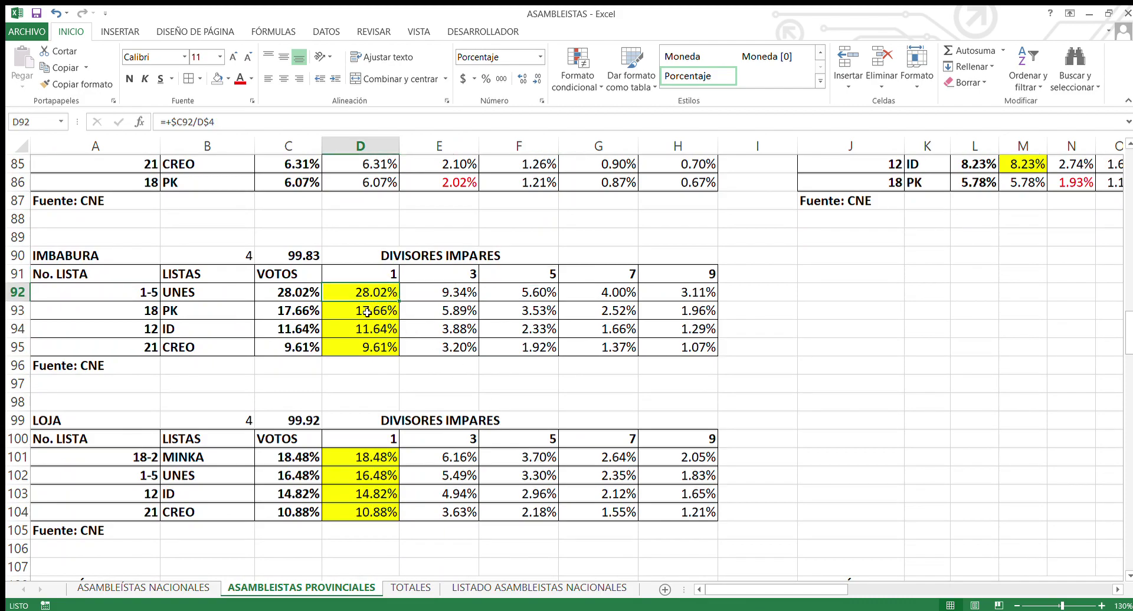
left_click(366, 313)
left_click(367, 329)
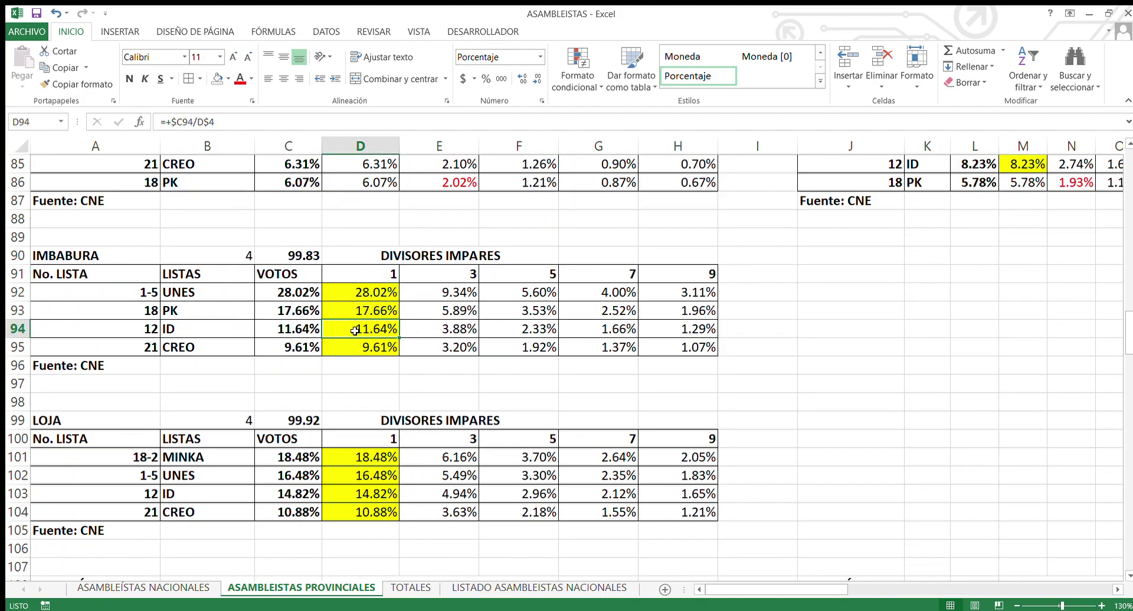
left_click(347, 348)
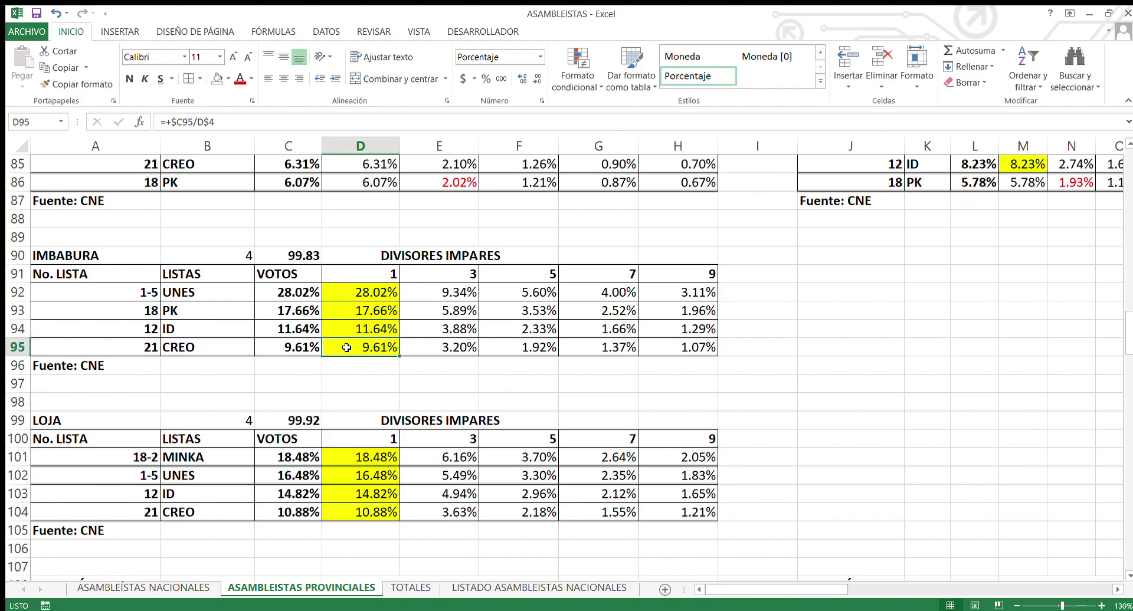
Step: Check Imbabura's UNES quotient under divisor 3 and Loja's divisor 1 quotients for MINKA, UNES, ID and CREO
left_click(447, 280)
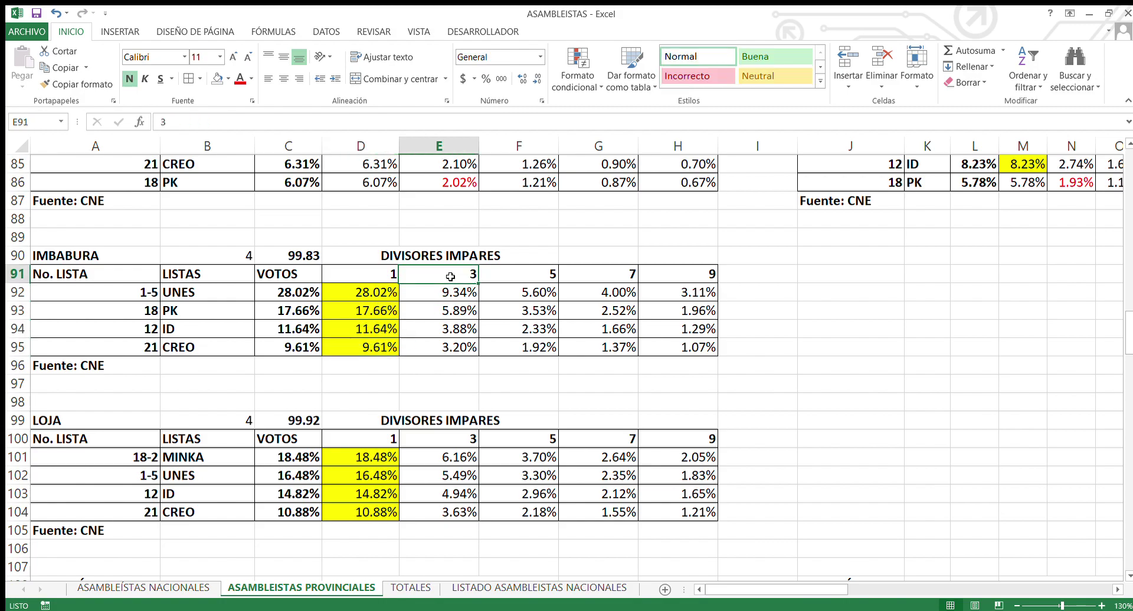
left_click(420, 294)
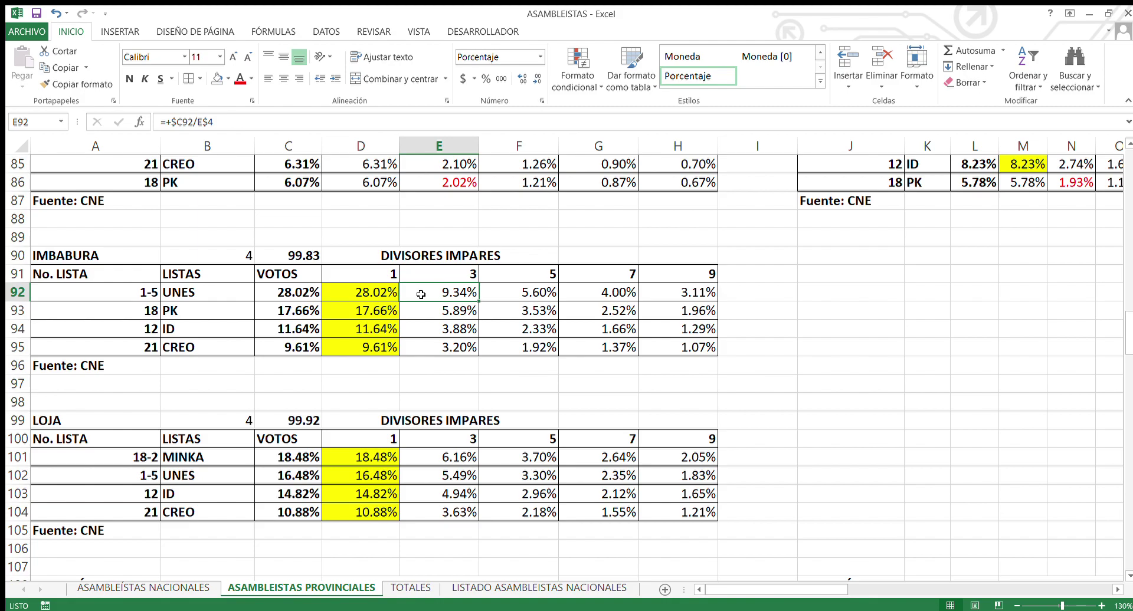
scroll(380, 353, "down", 2)
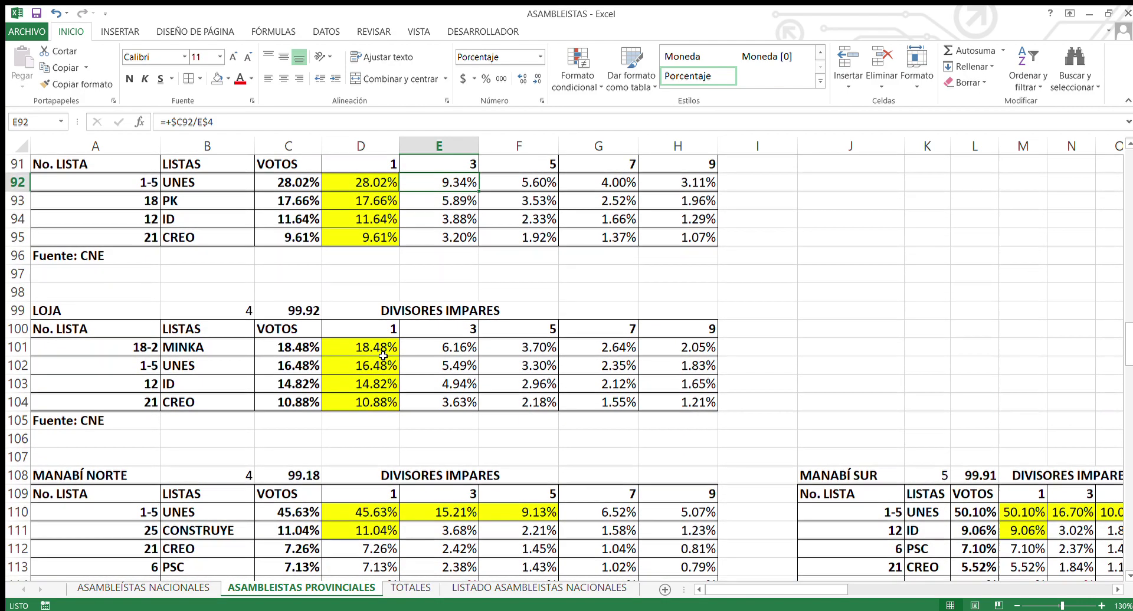
left_click(366, 345)
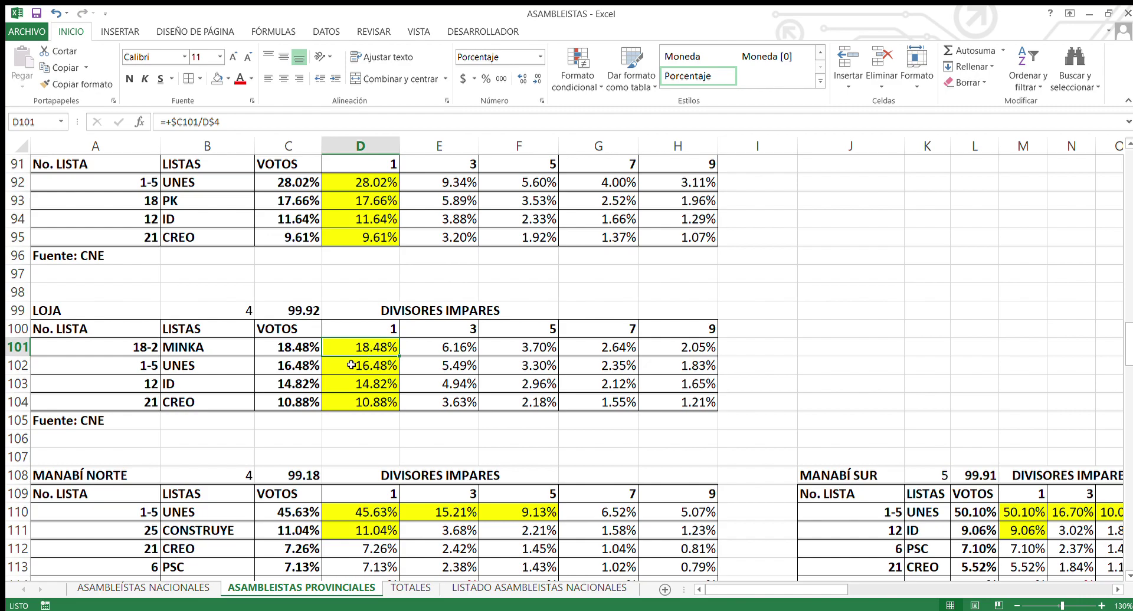
left_click(351, 365)
left_click(340, 406)
left_click(337, 387)
left_click(333, 407)
Step: Review Manabí Norte's UNES quotients under divisors 1, 3 and 5 and CONSTRUYE's divisor 1 quotient
scroll(353, 429, "down", 4)
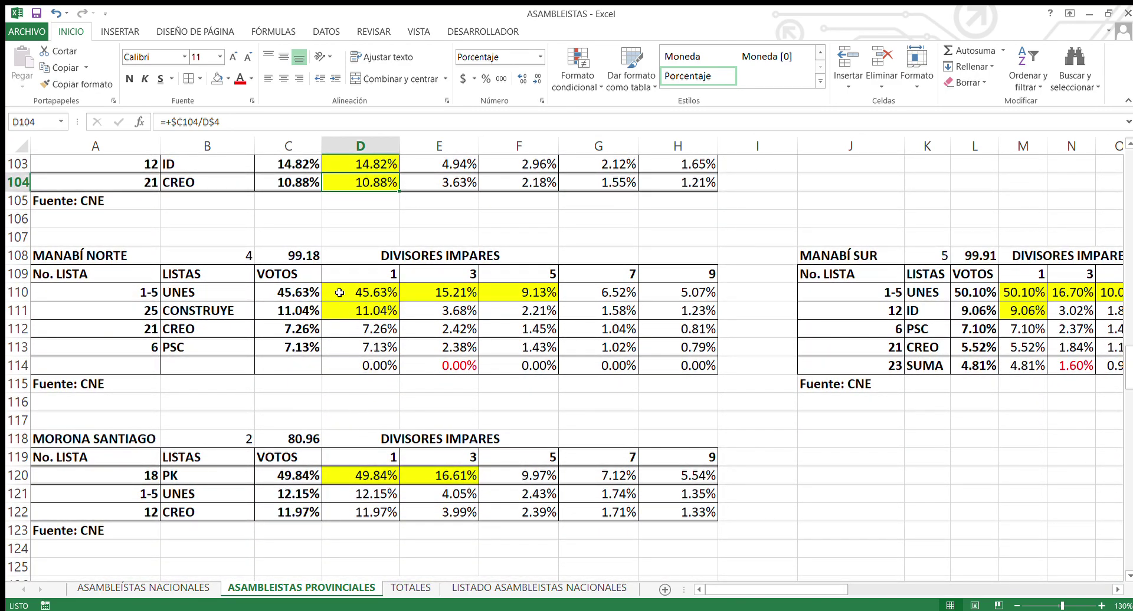
left_click_drag(339, 293, 512, 292)
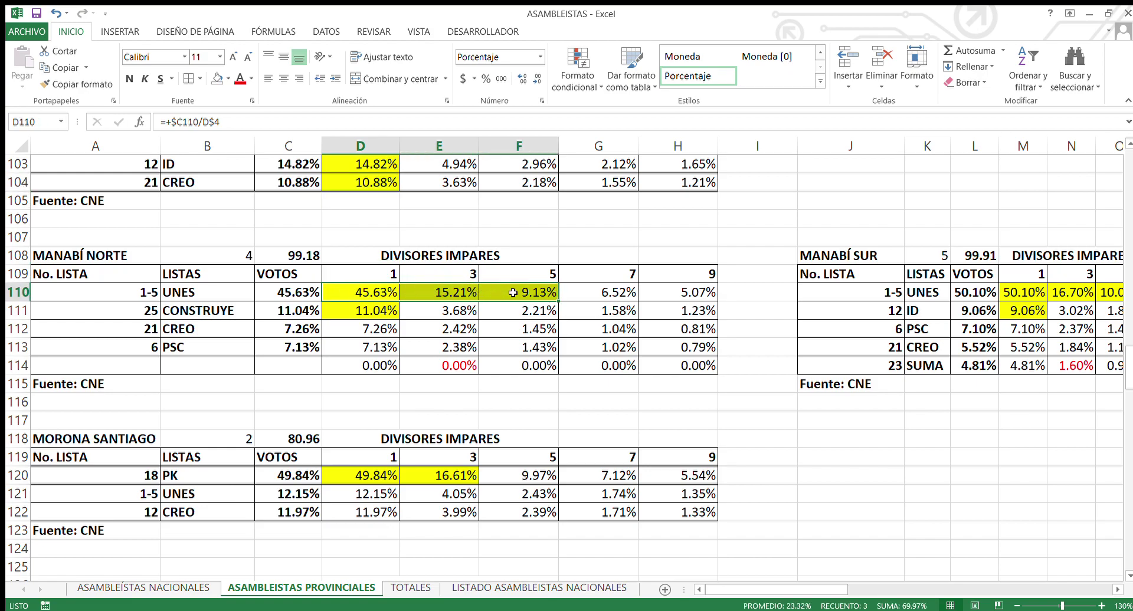
left_click(348, 314)
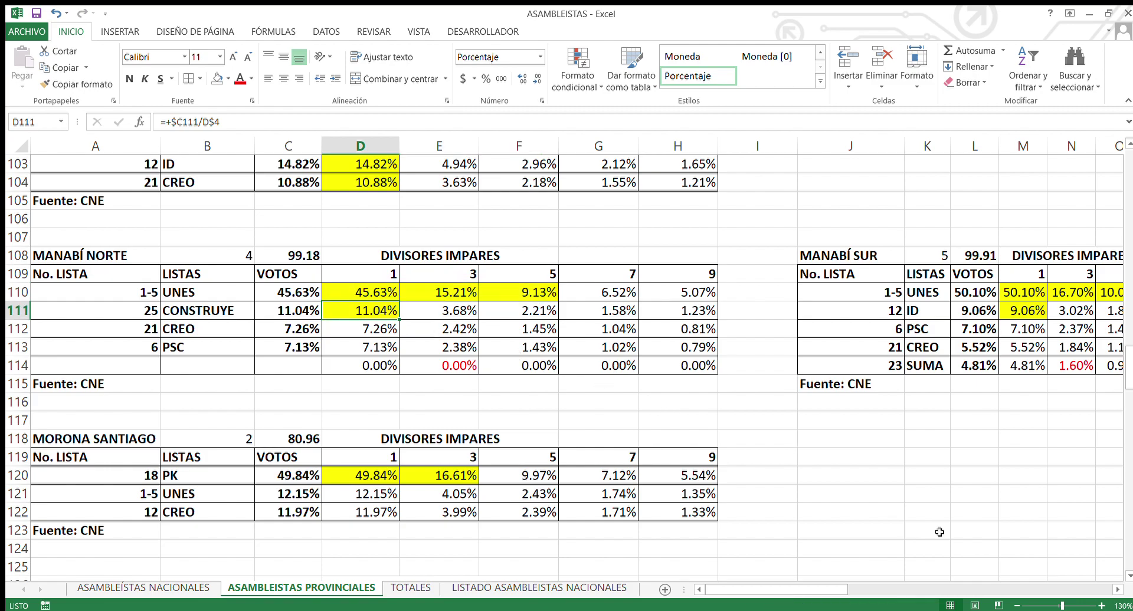
Step: Review Manabí Sur's UNES quotients under divisors 1 to 7 and compare the divisor 1 quotients of ID and PSC
left_click_drag(828, 593, 877, 590)
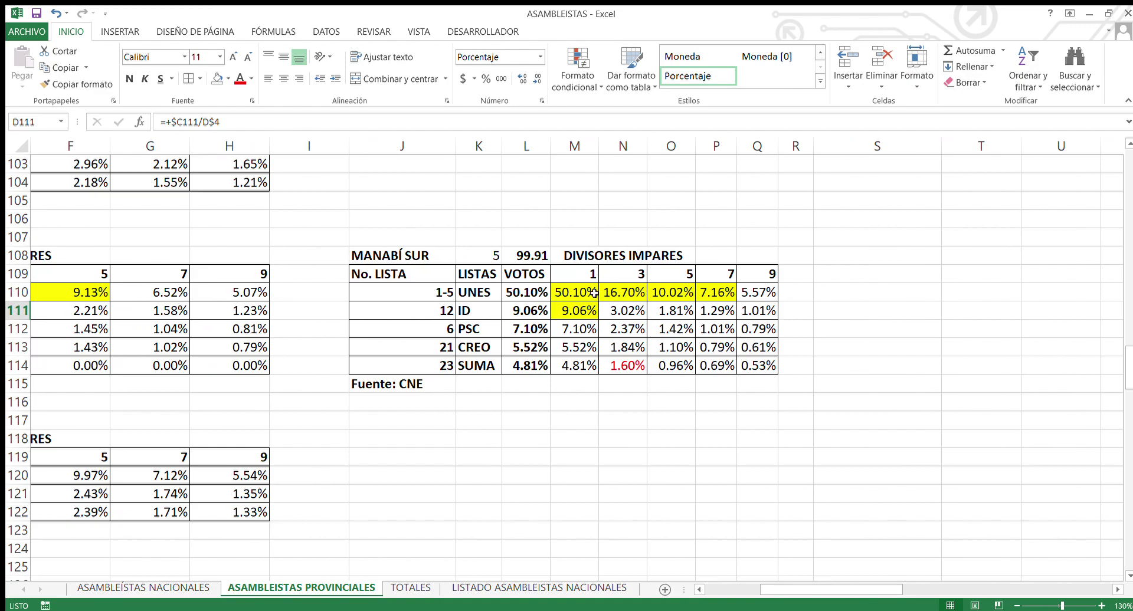
left_click_drag(565, 292, 699, 292)
left_click(562, 310)
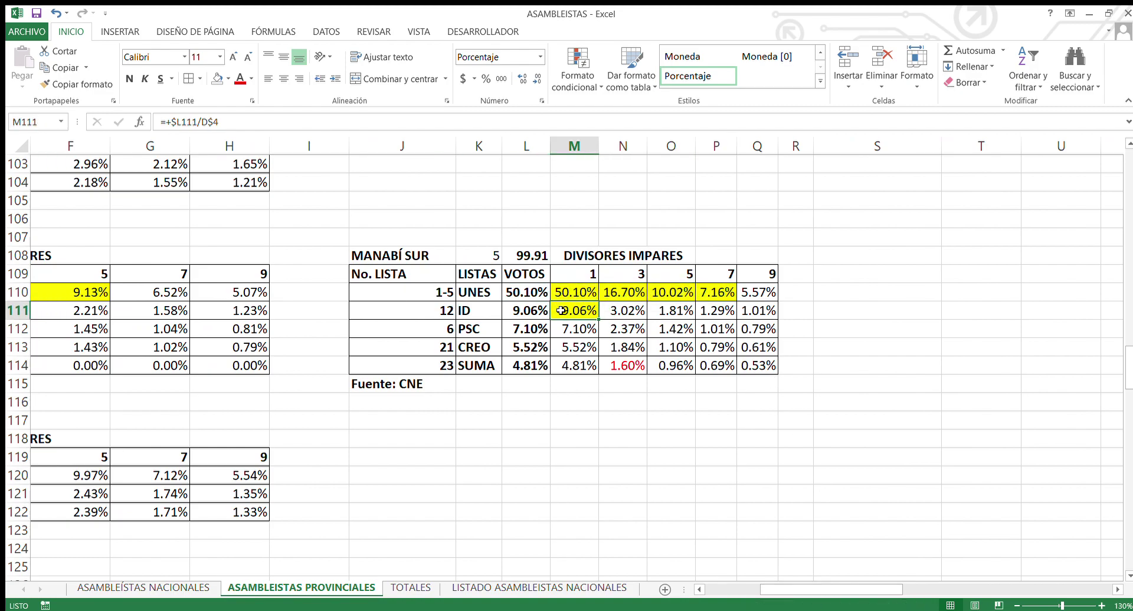
left_click(567, 332)
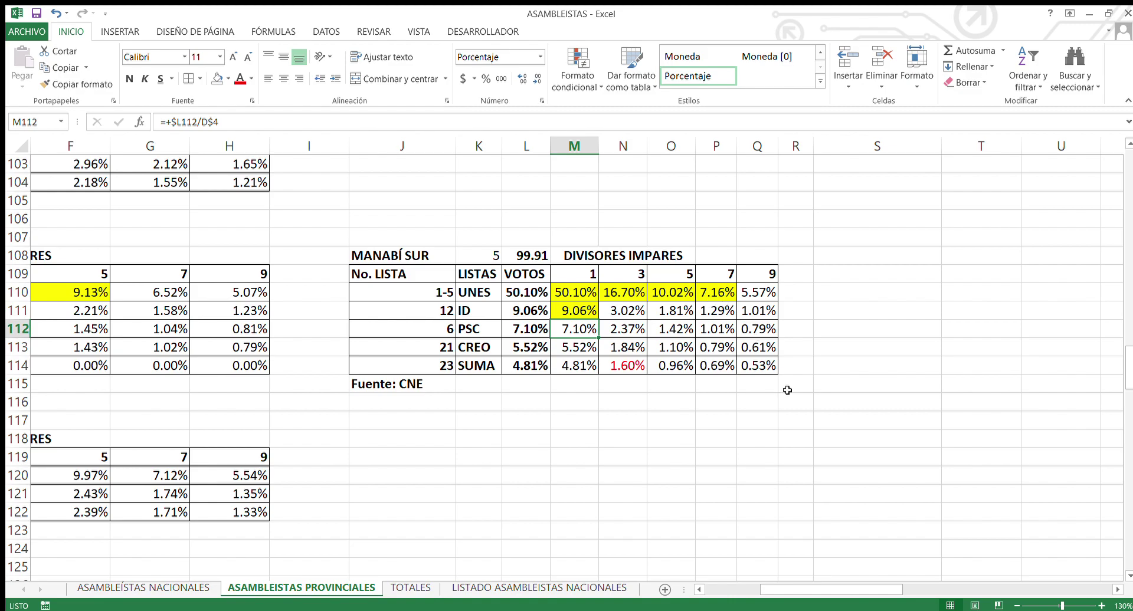
Step: Return to the first columns and check Morona Santiago's PK quotients under divisors 1 and 3 and its total above VOTOS
left_click_drag(787, 584, 732, 584)
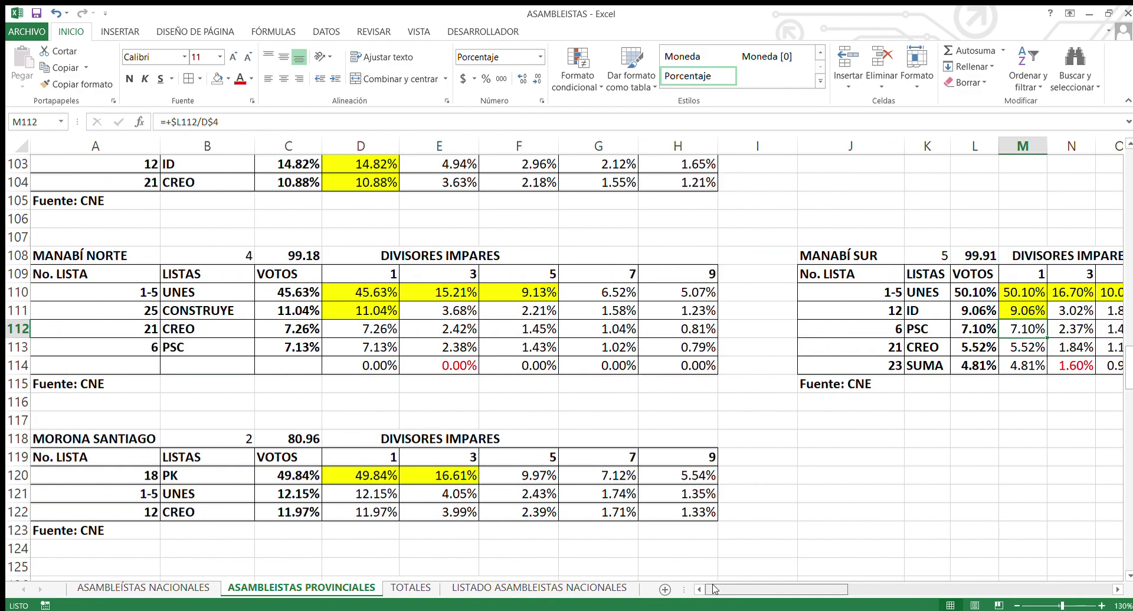
scroll(499, 475, "down", 3)
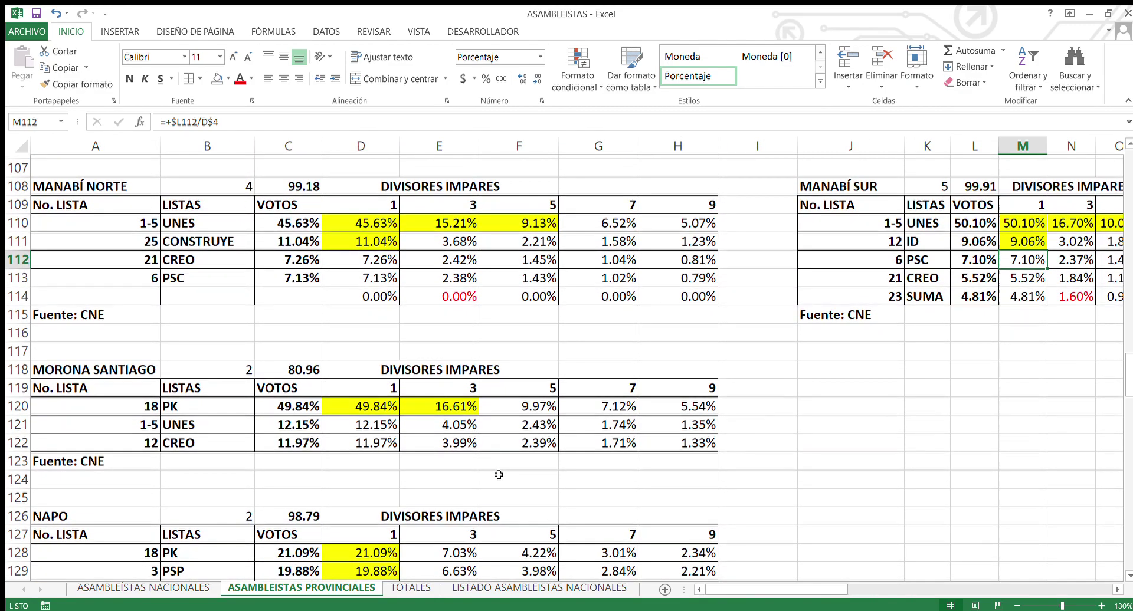
left_click_drag(354, 314, 411, 314)
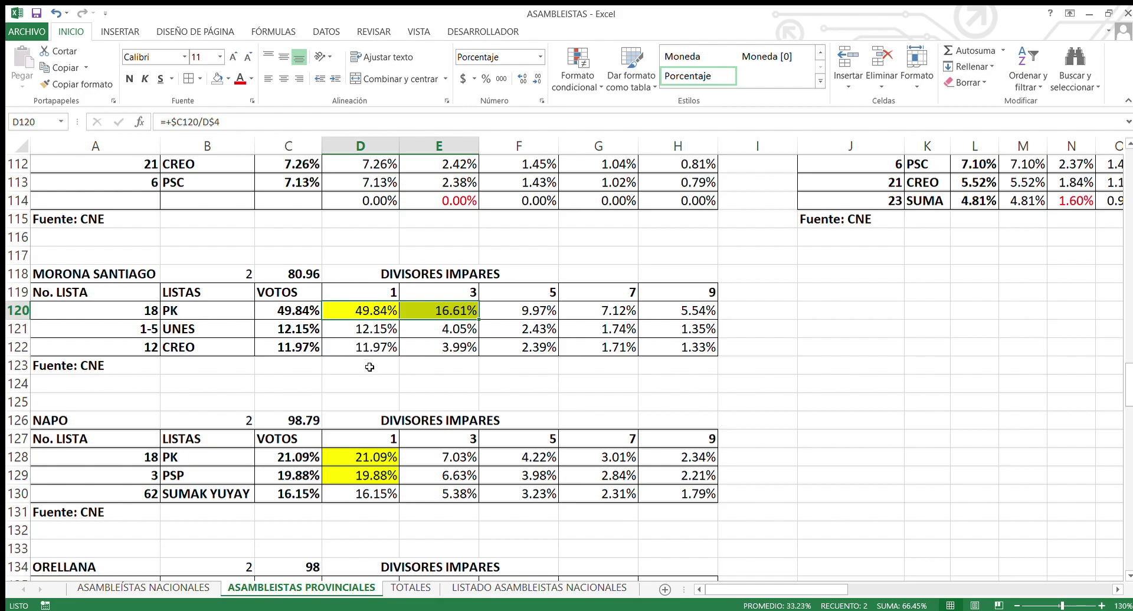
left_click(298, 270)
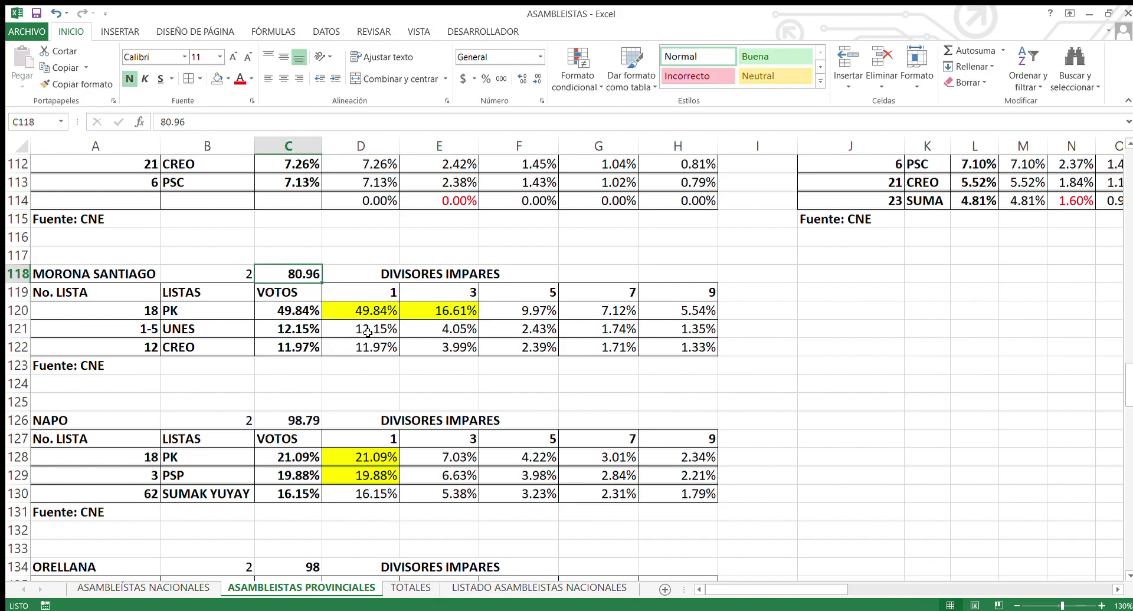
Step: Check the highlighted divisor 1 quotients of PK and PSP in Napo and of RENACE and UNES in Orellana
scroll(303, 370, "down", 1)
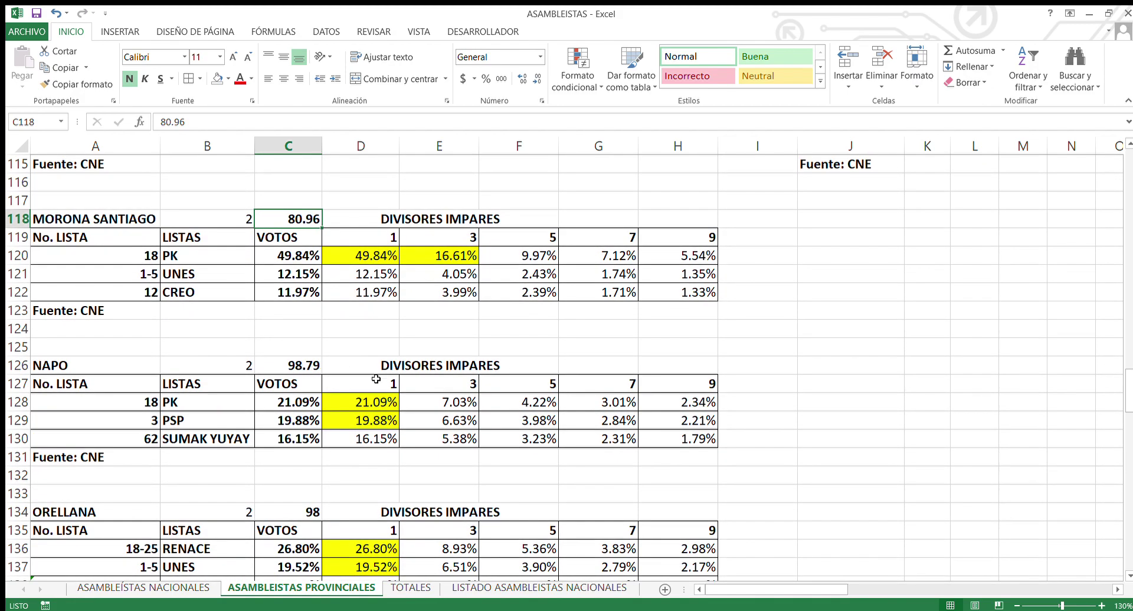
left_click_drag(360, 403, 351, 422)
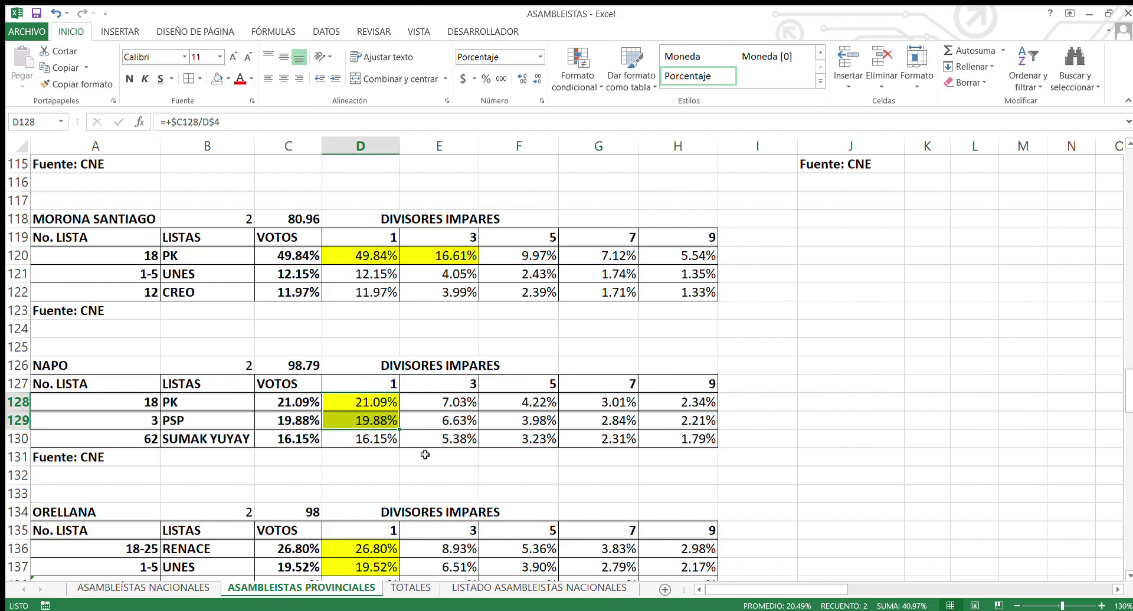
scroll(425, 455, "down", 4)
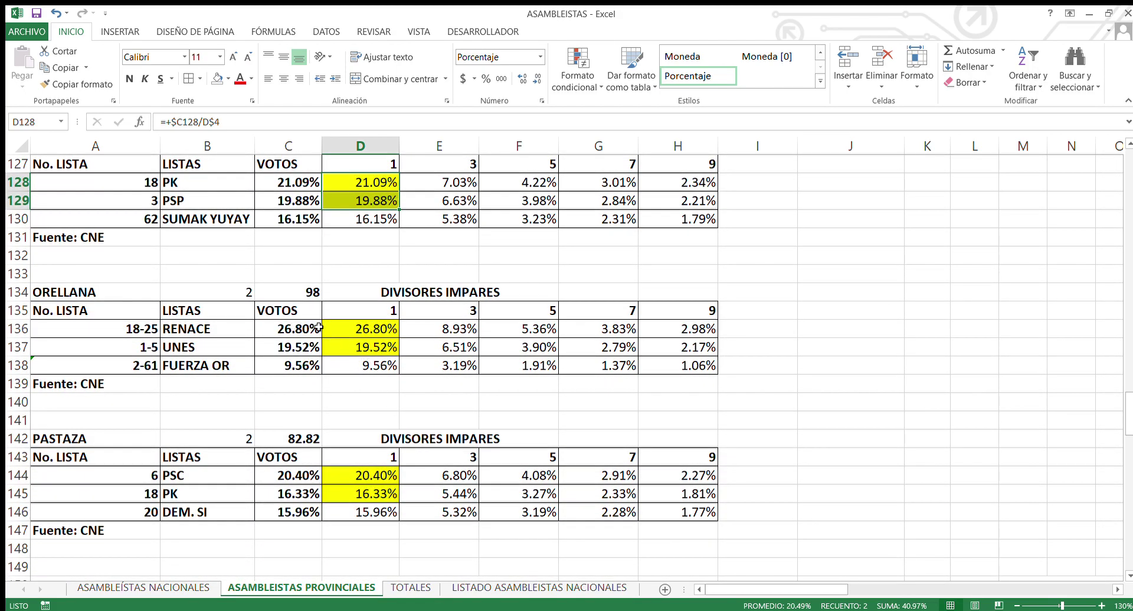
left_click_drag(371, 329, 372, 347)
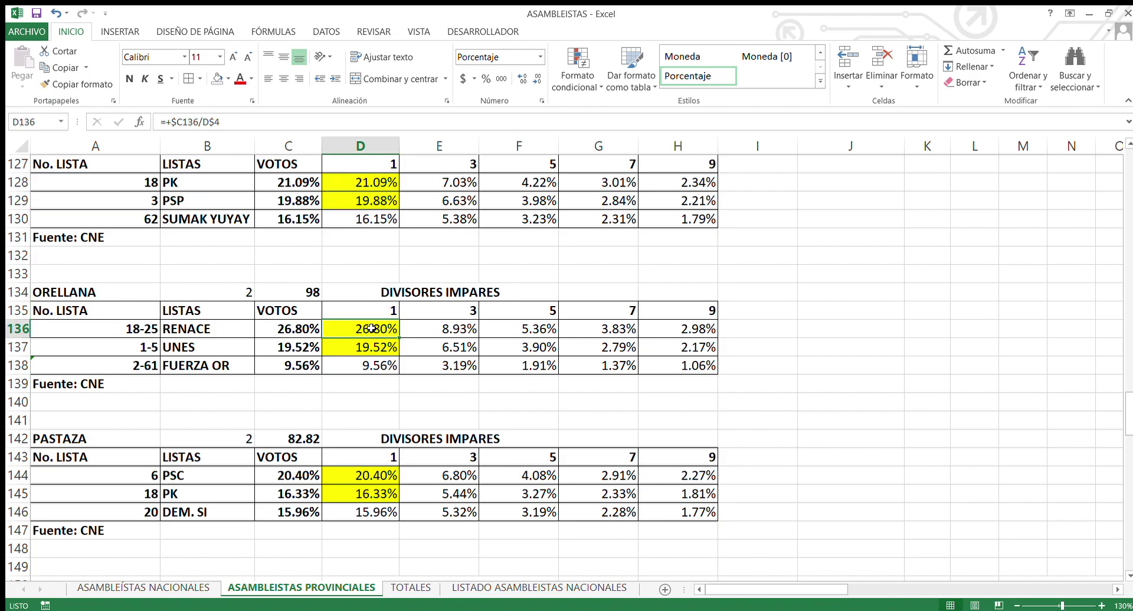
left_click(351, 353)
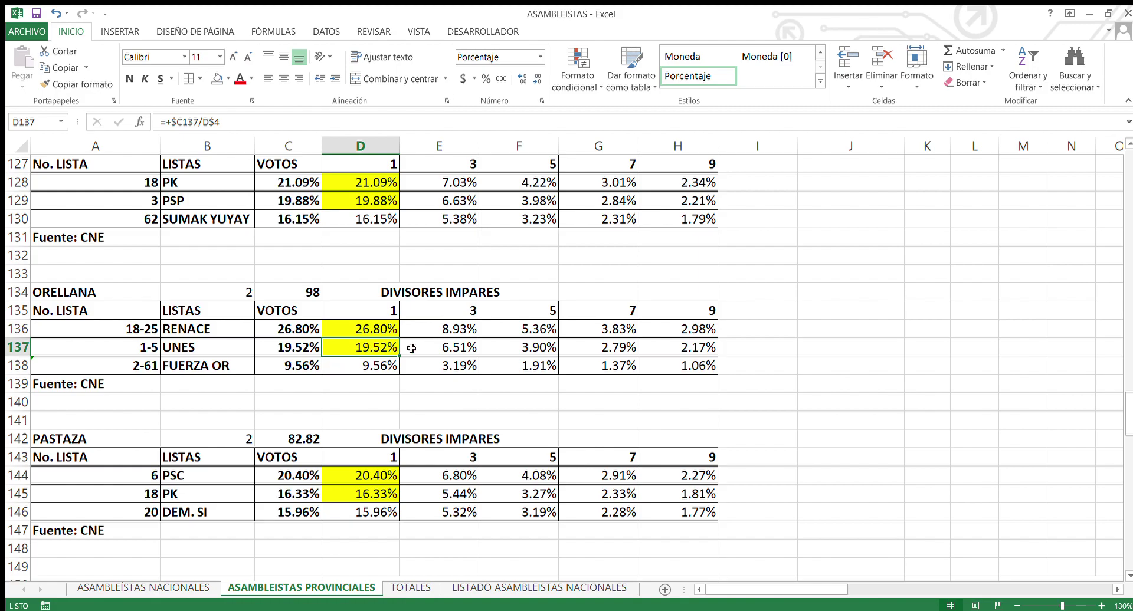
left_click_drag(346, 329, 339, 348)
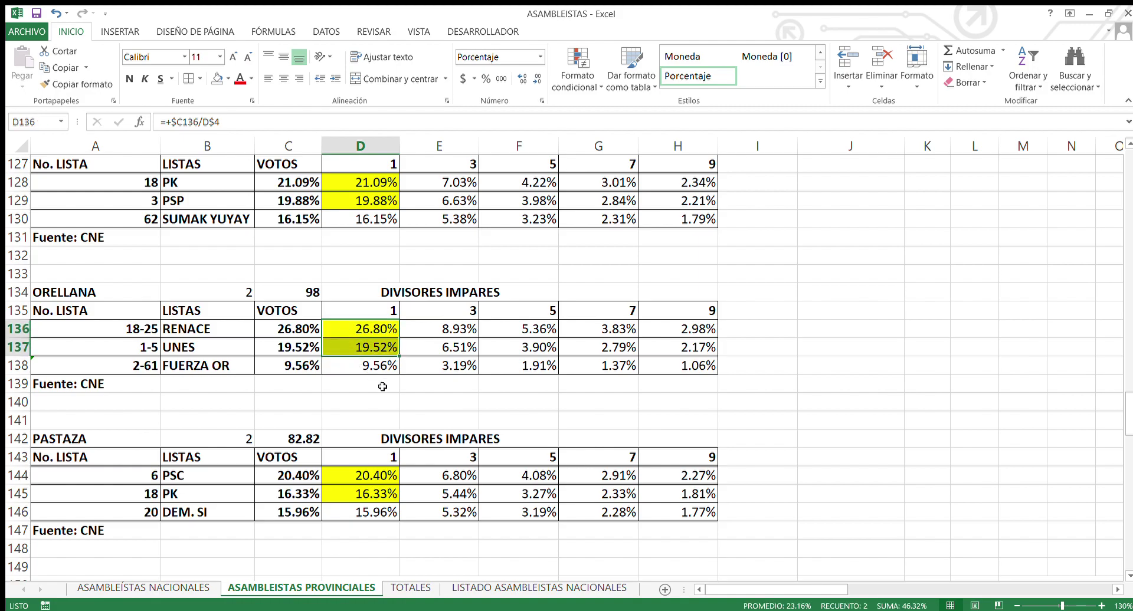
Step: Compare Pastaza's divisor 1 quotients for PSC, PK and DEM. SI
scroll(383, 386, "down", 2)
scroll(383, 386, "down", 1)
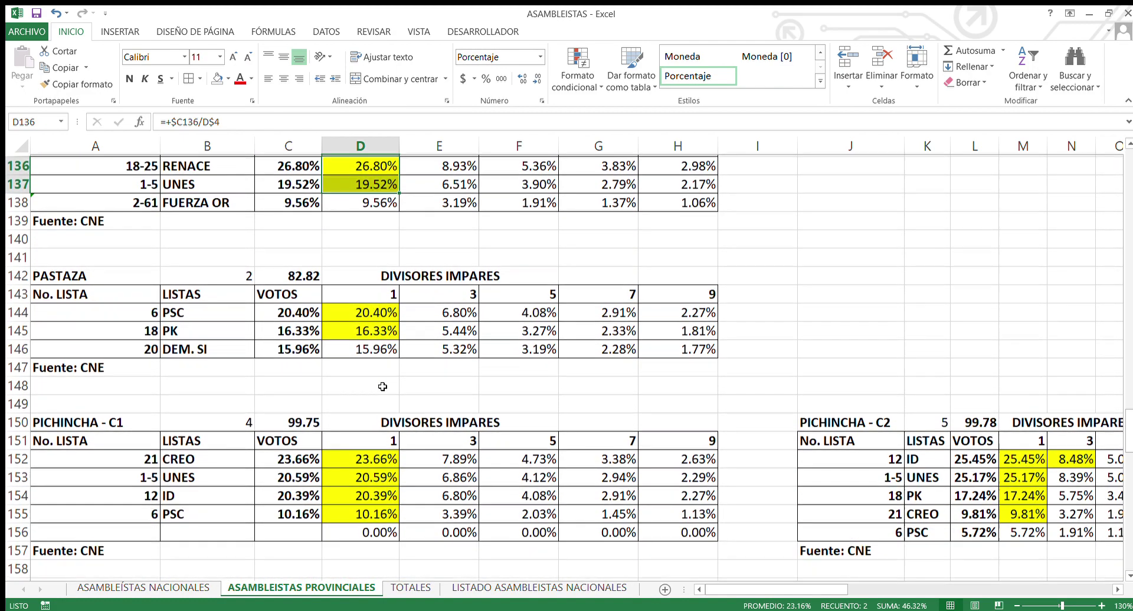
left_click(358, 317)
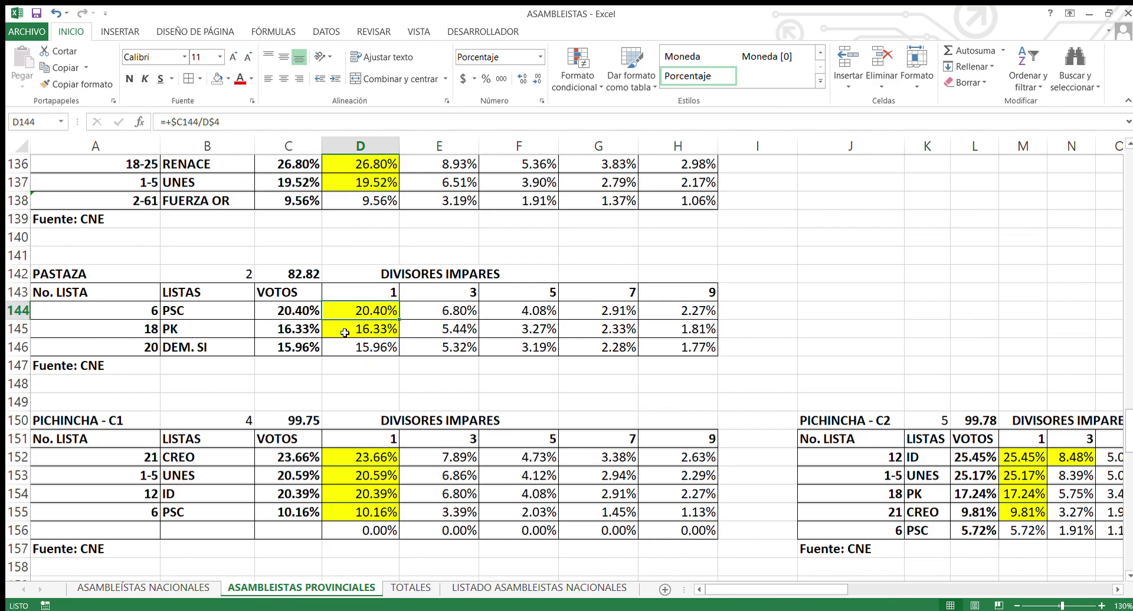
left_click(344, 332)
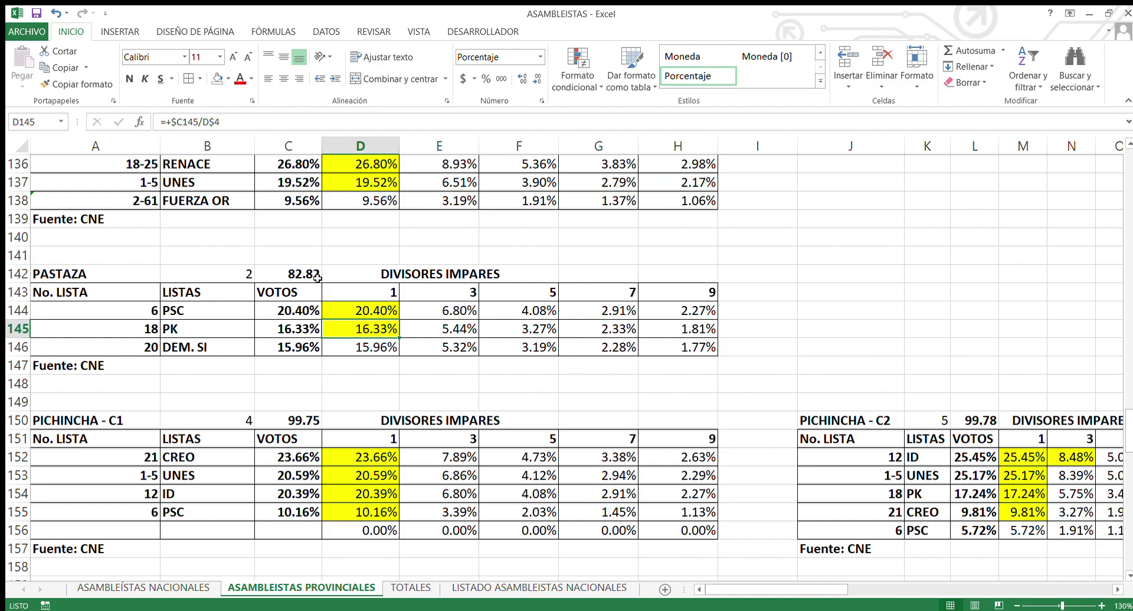
left_click(346, 352)
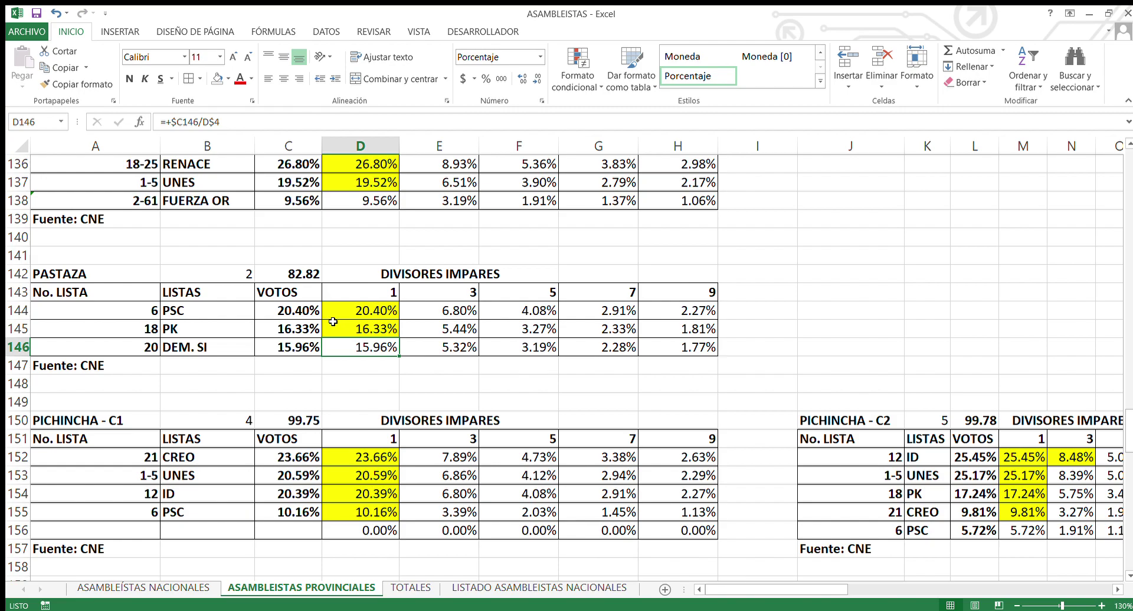
Step: Check Pichincha C1's divisor 1 quotients for CREO and UNES, and C2's highlighted quotients, comparing ID with UNES under divisor 3
scroll(388, 343, "down", 2)
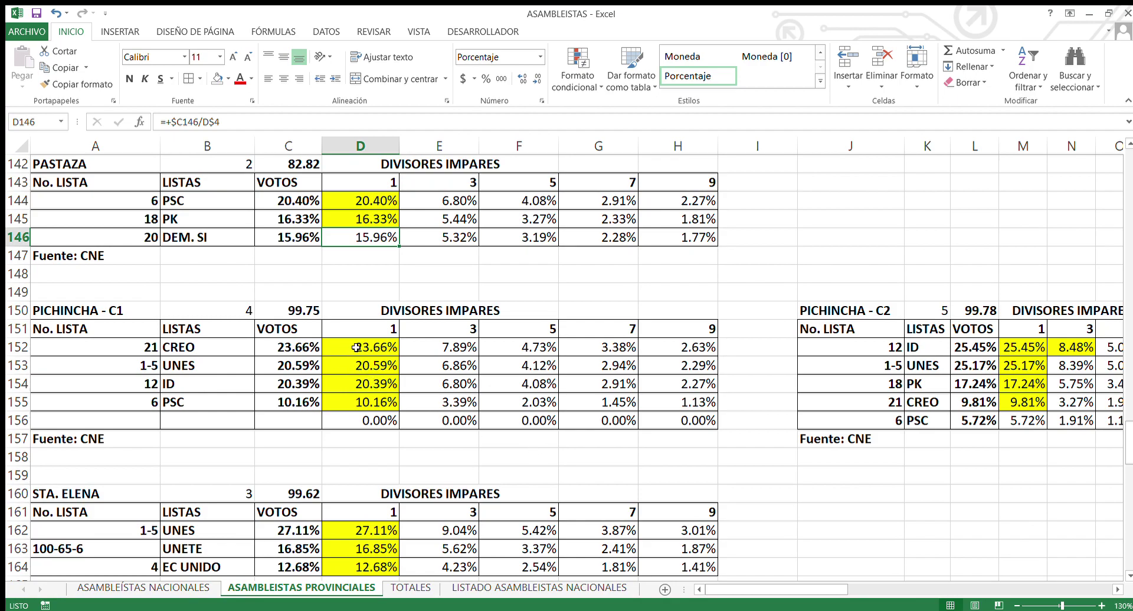
left_click_drag(356, 347, 345, 366)
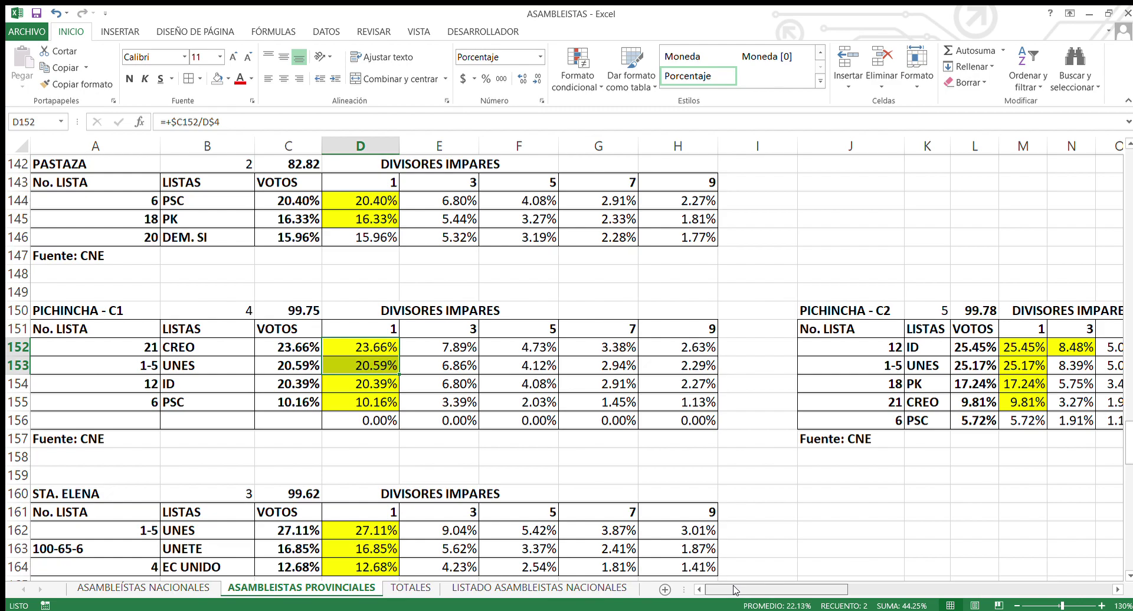
scroll(645, 485, "right", 8)
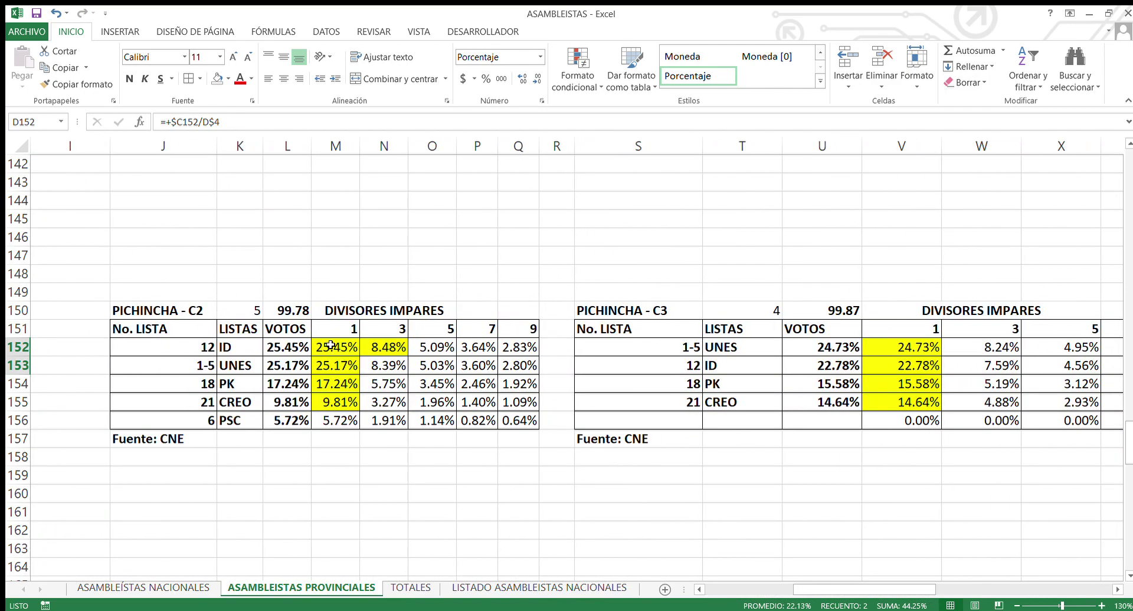
left_click_drag(318, 347, 374, 349)
left_click(322, 361)
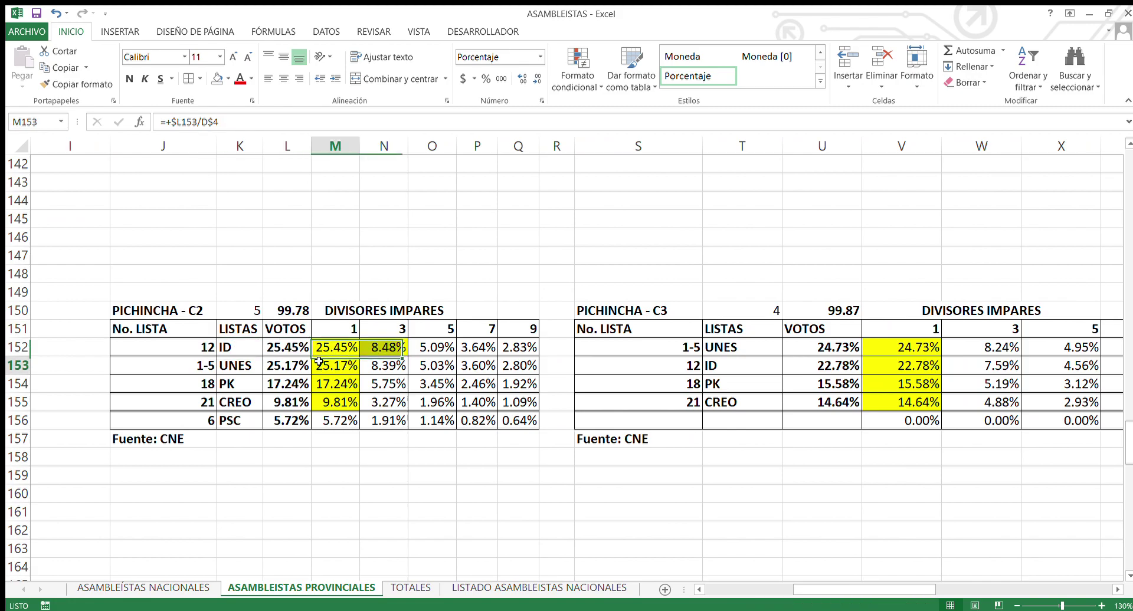
left_click(325, 384)
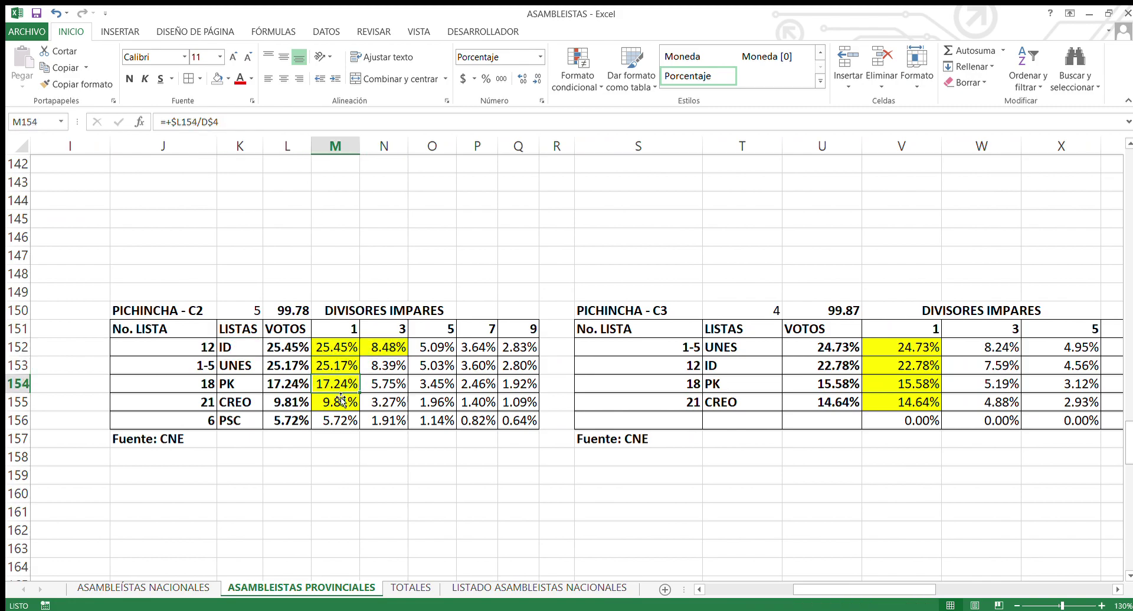
left_click(343, 403)
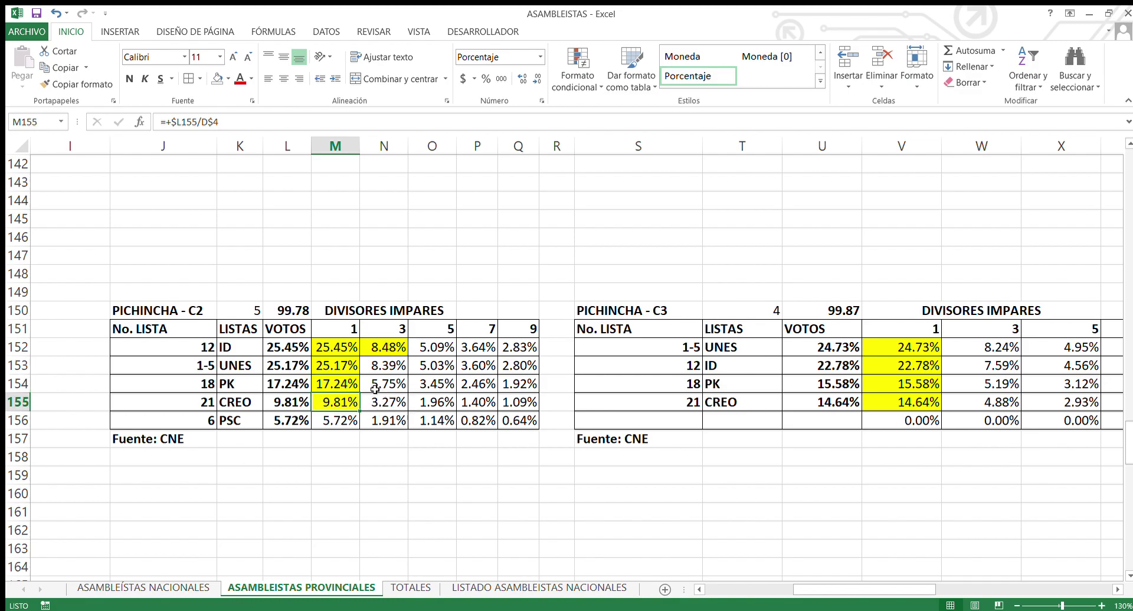
mouse_move(382, 346)
left_mouse_down()
mouse_move(380, 364)
mouse_move(380, 355)
left_mouse_up()
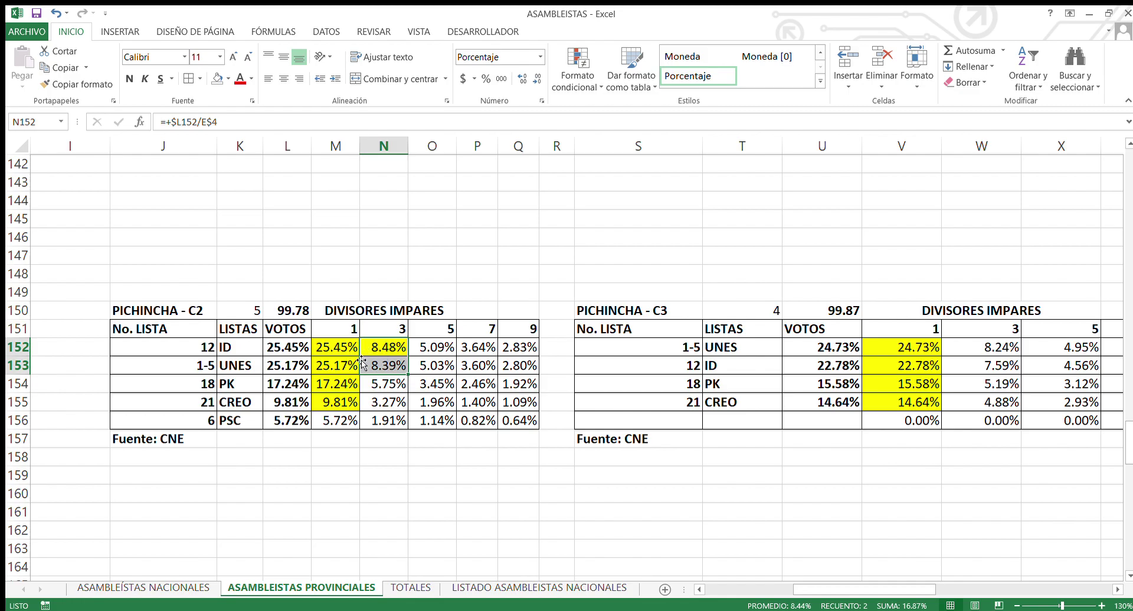
Step: Check Pichincha C3's highlighted divisor 1 quotients for UNES, ID, PK and CREO, and show the adjacent Pichincha table led by PK
left_click_drag(831, 584, 892, 587)
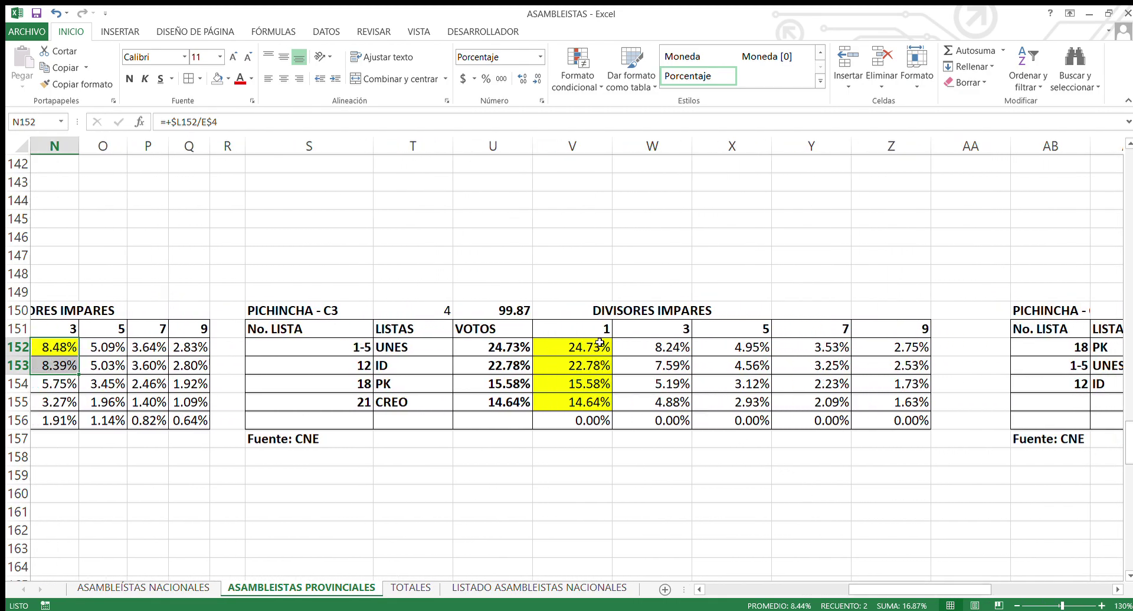
left_click(570, 364)
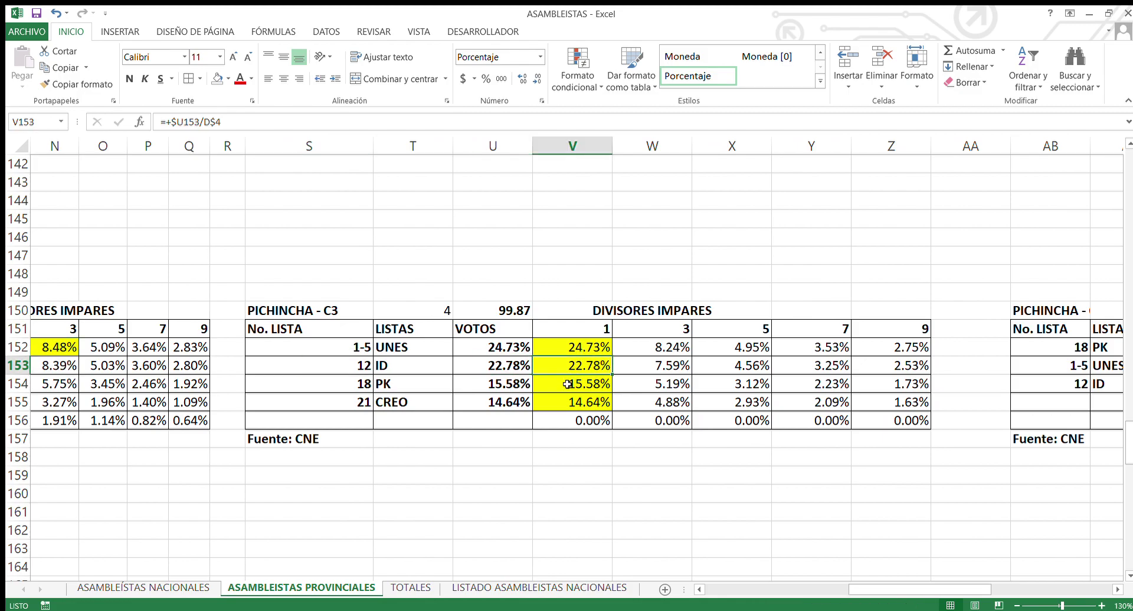
left_click(564, 385)
left_click(565, 403)
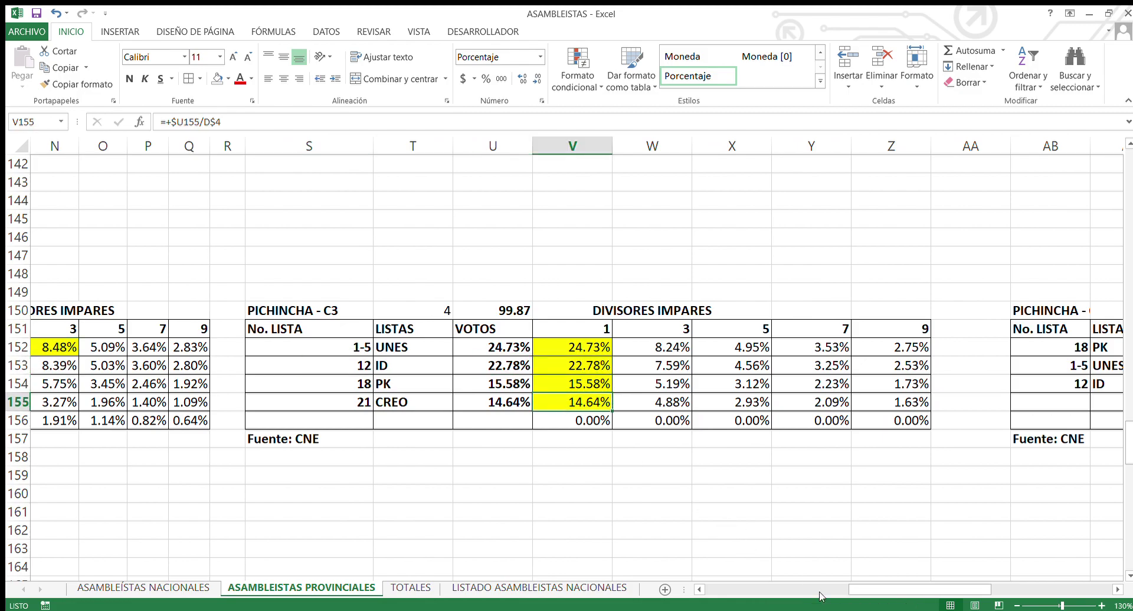
left_click_drag(863, 591, 949, 591)
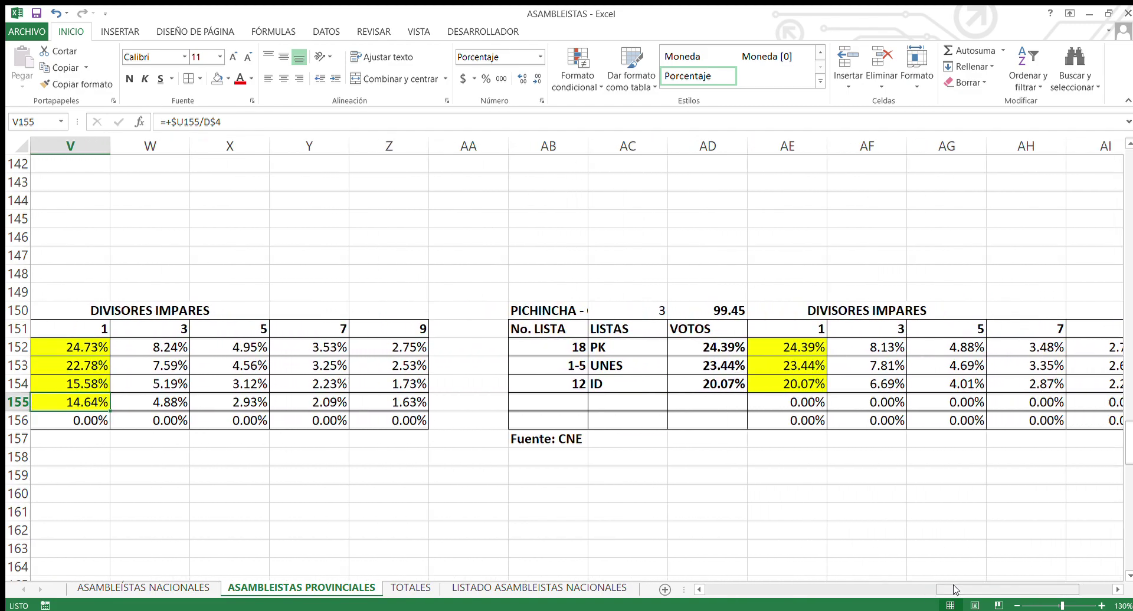
Step: Check the highlighted divisor 1 quotients of PK, UNES and ID in the three-seat Pichincha table
left_click(814, 343)
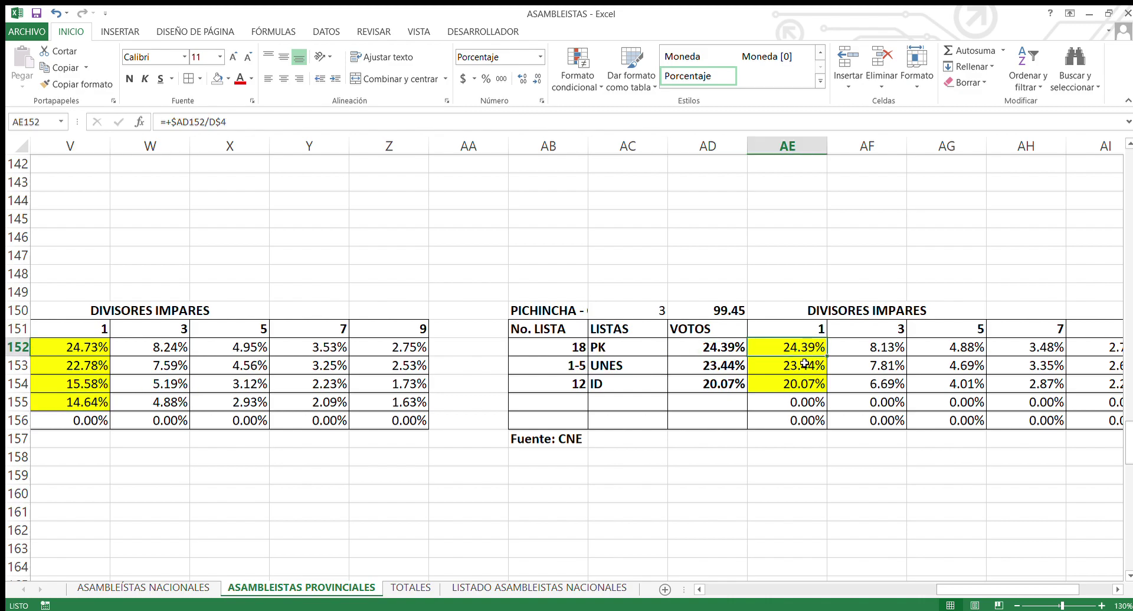
left_click(804, 363)
left_click(796, 391)
Step: Check Sta. Elena's divisor 1 quotients for UNES, UNETE and EC UNIDO, including UNETE's list number
left_click_drag(970, 588, 699, 555)
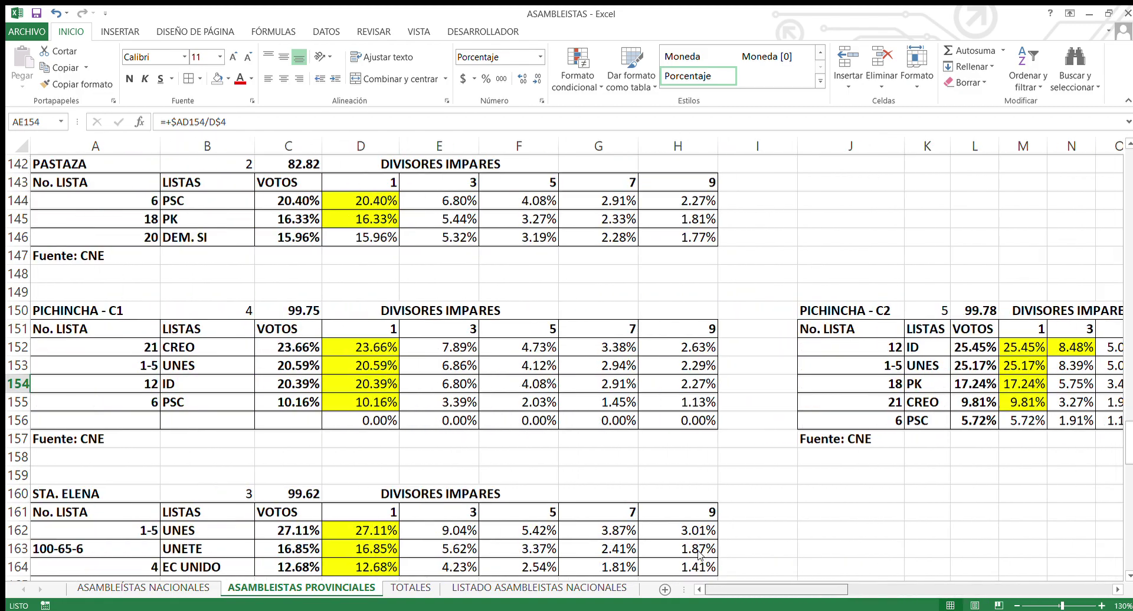
scroll(508, 469, "down", 4)
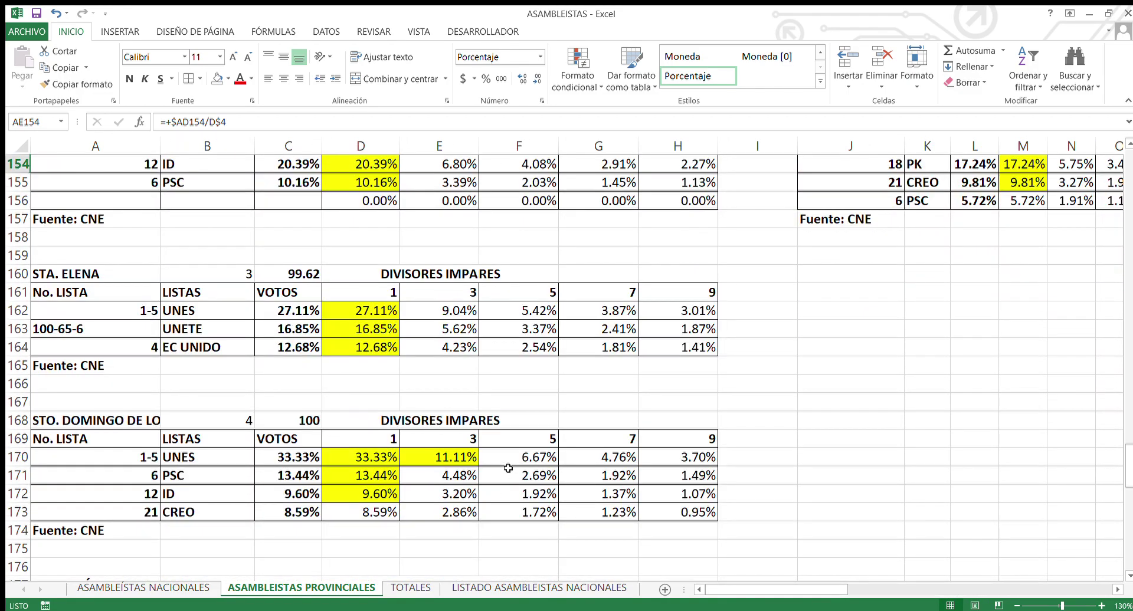
left_click(364, 298)
left_click(359, 328)
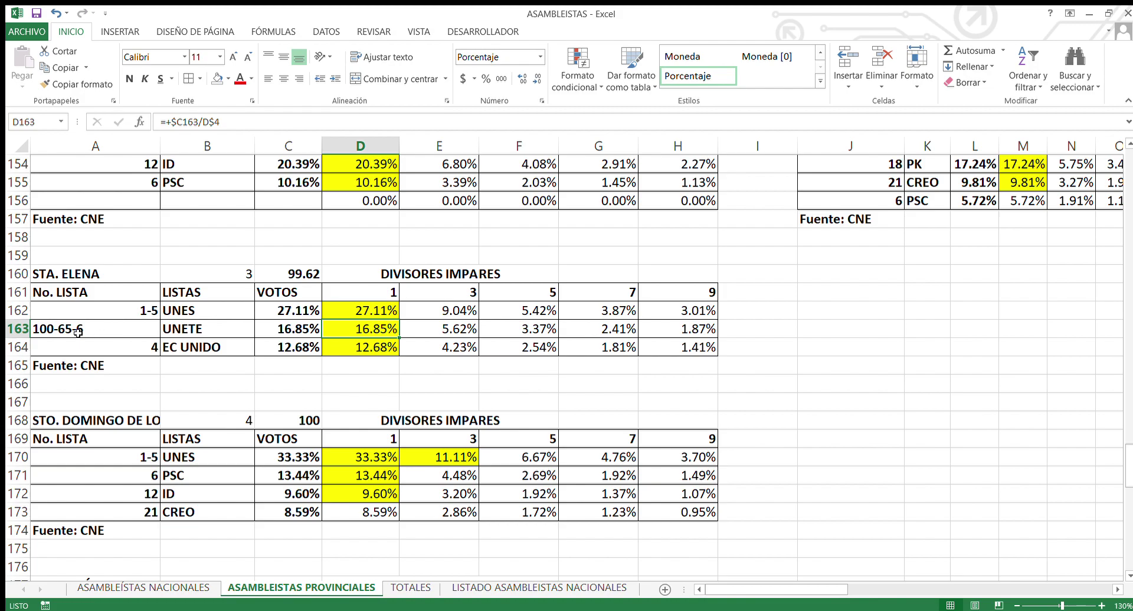
left_click(98, 332)
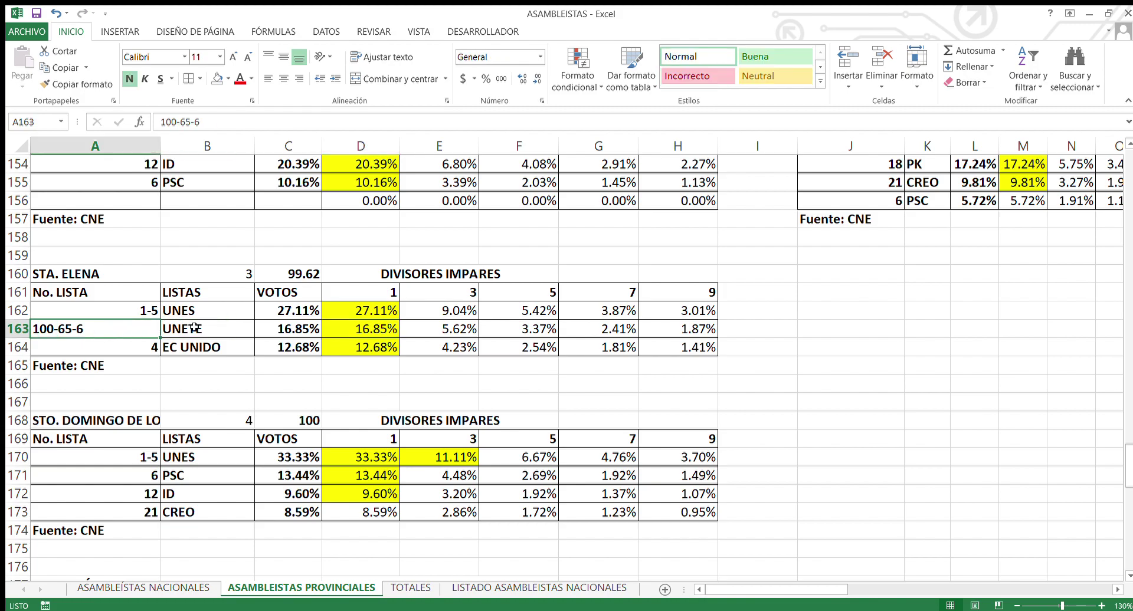
left_click(352, 348)
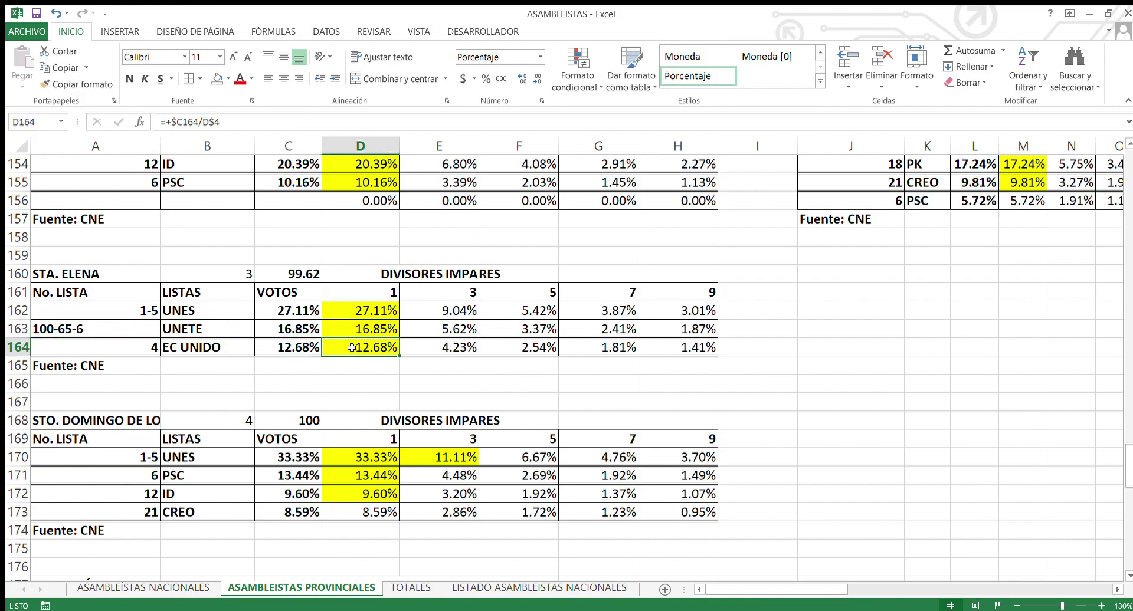
Step: Check Sto. Domingo's UNES quotients under divisors 1 and 3, and compare the divisor 1 quotients of PSC, ID and CREO
scroll(351, 348, "down", 2)
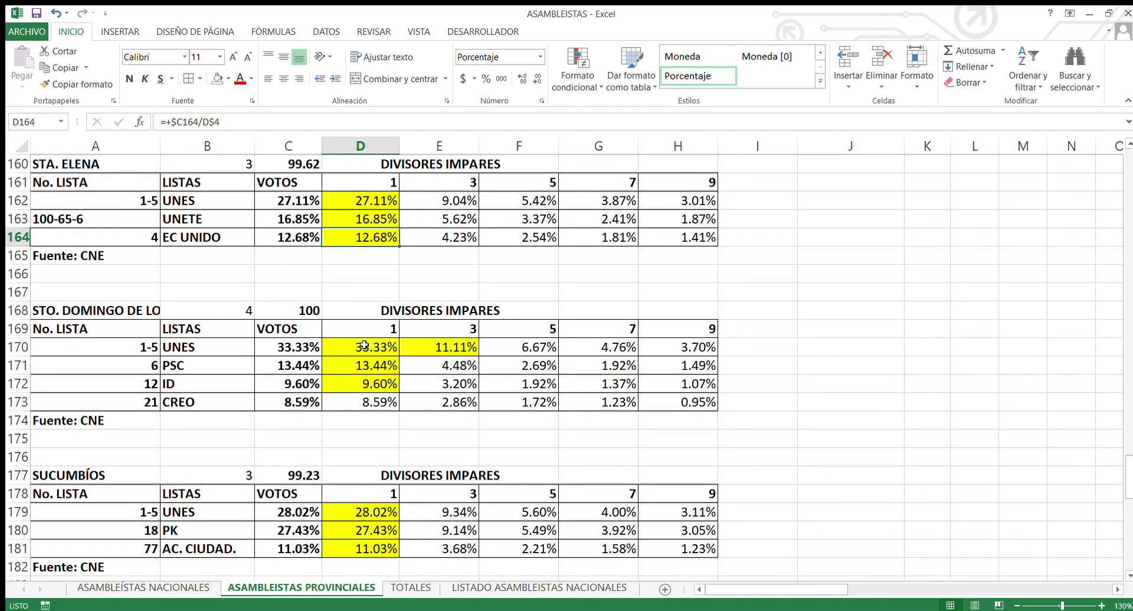
left_click_drag(416, 347, 424, 347)
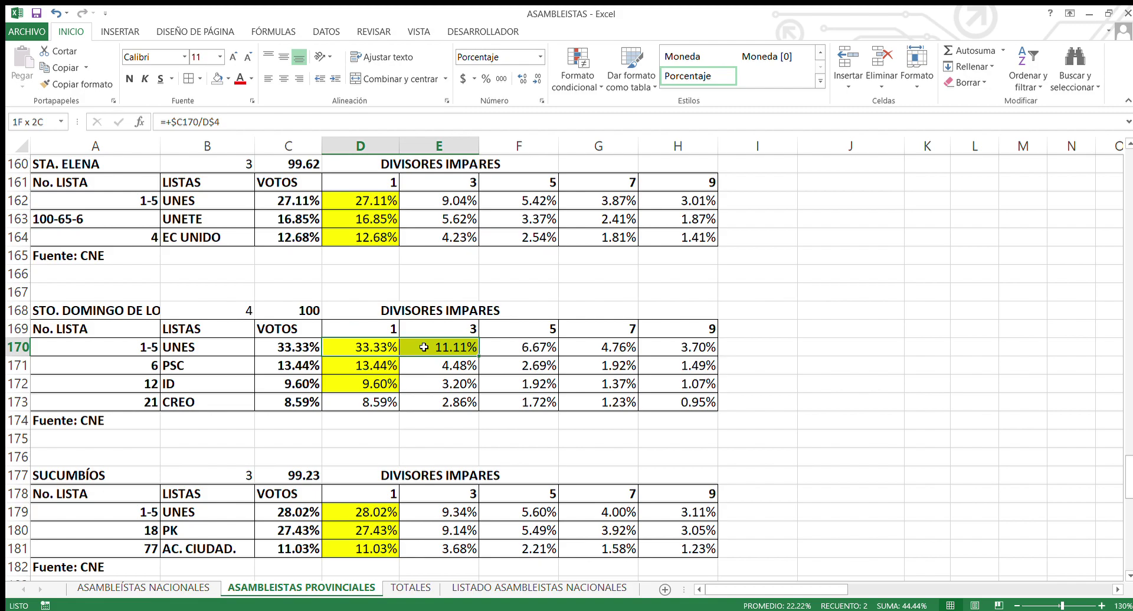
left_click(357, 366)
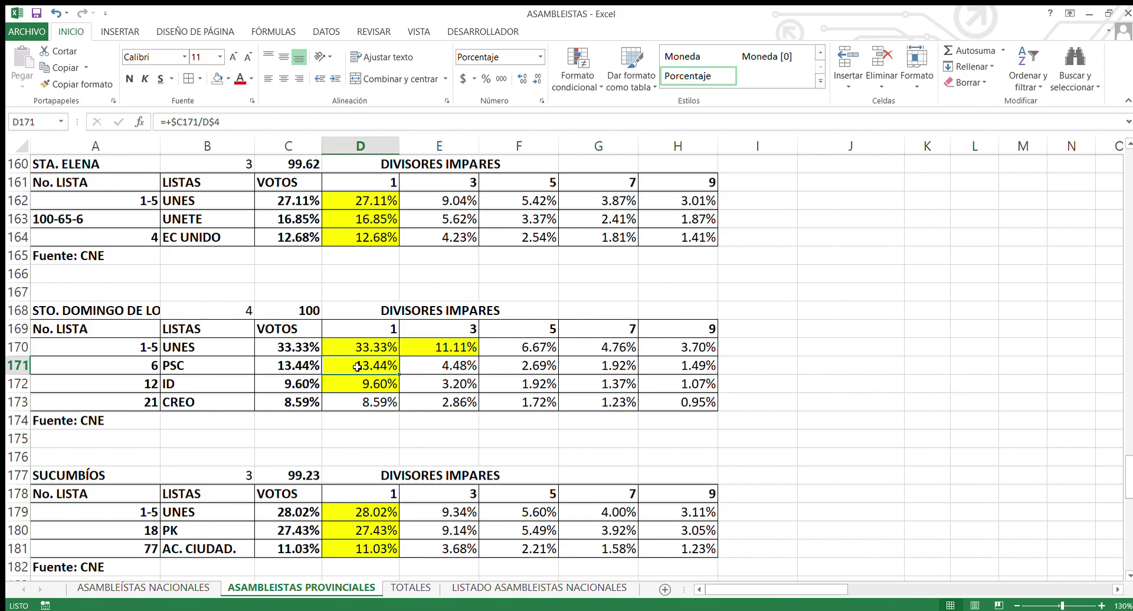
left_click(342, 385)
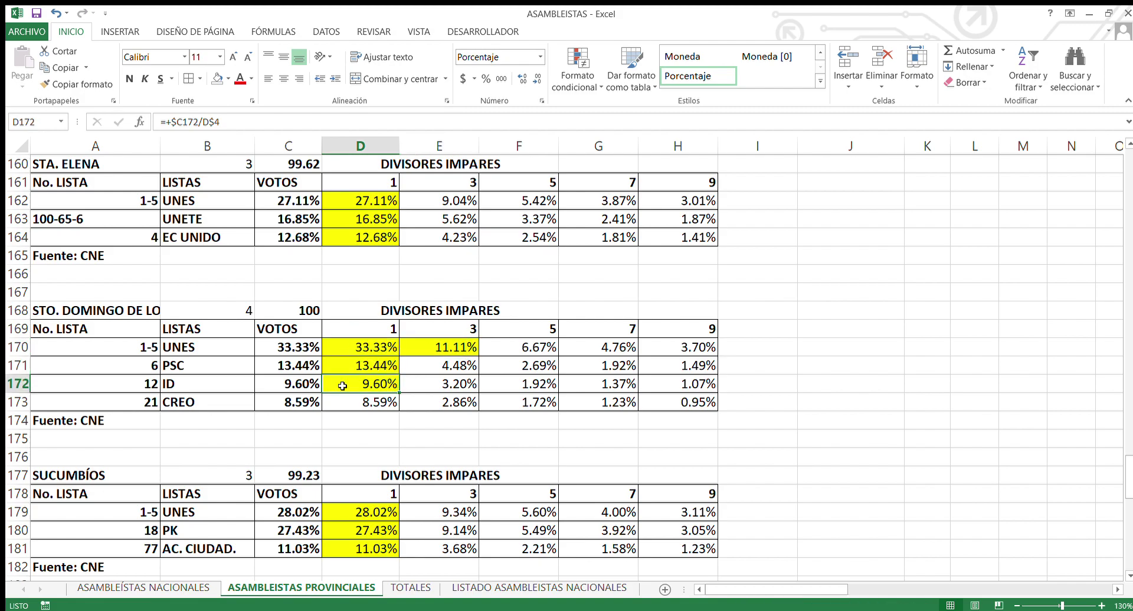
left_click(343, 403)
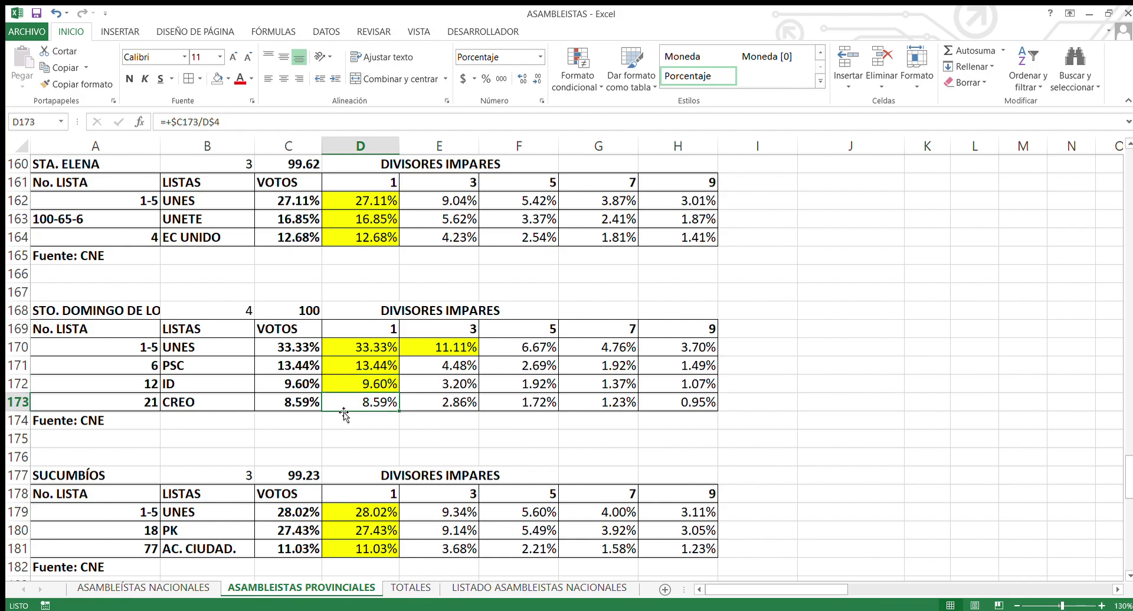
Step: Check Sucumbíos' highlighted divisor 1 quotients for UNES, PK and AC. CIUDAD
scroll(344, 415, "down", 2)
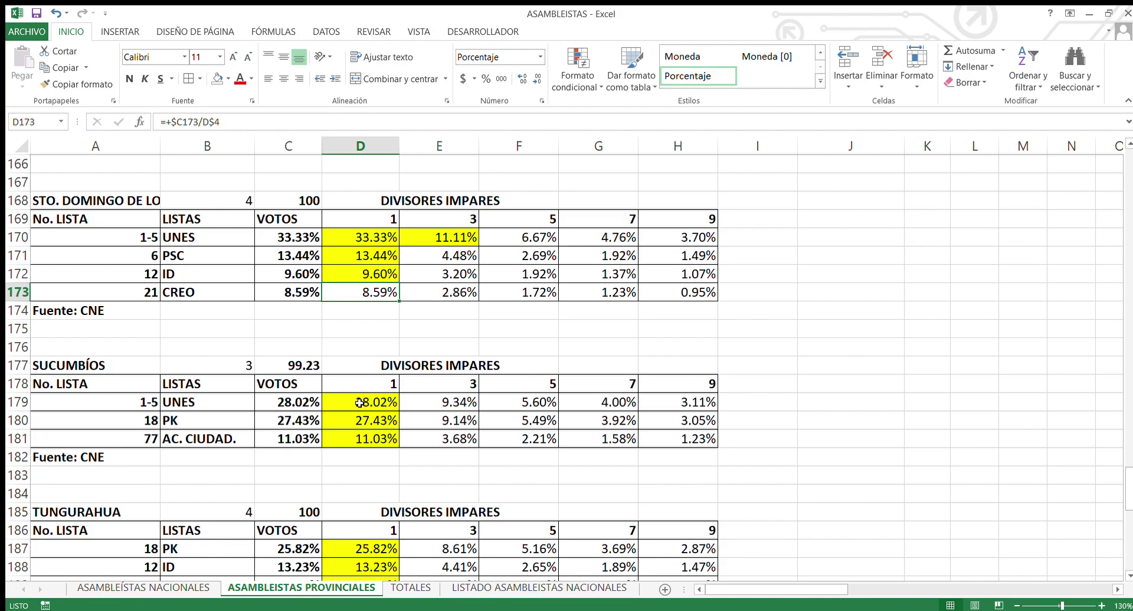
left_click(361, 402)
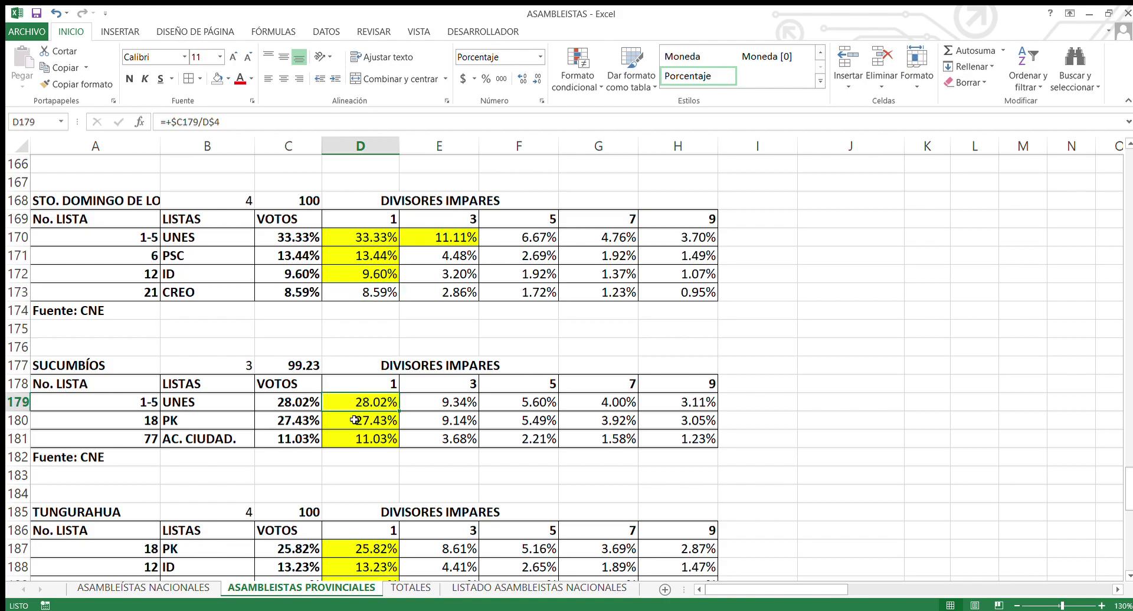
left_click(355, 420)
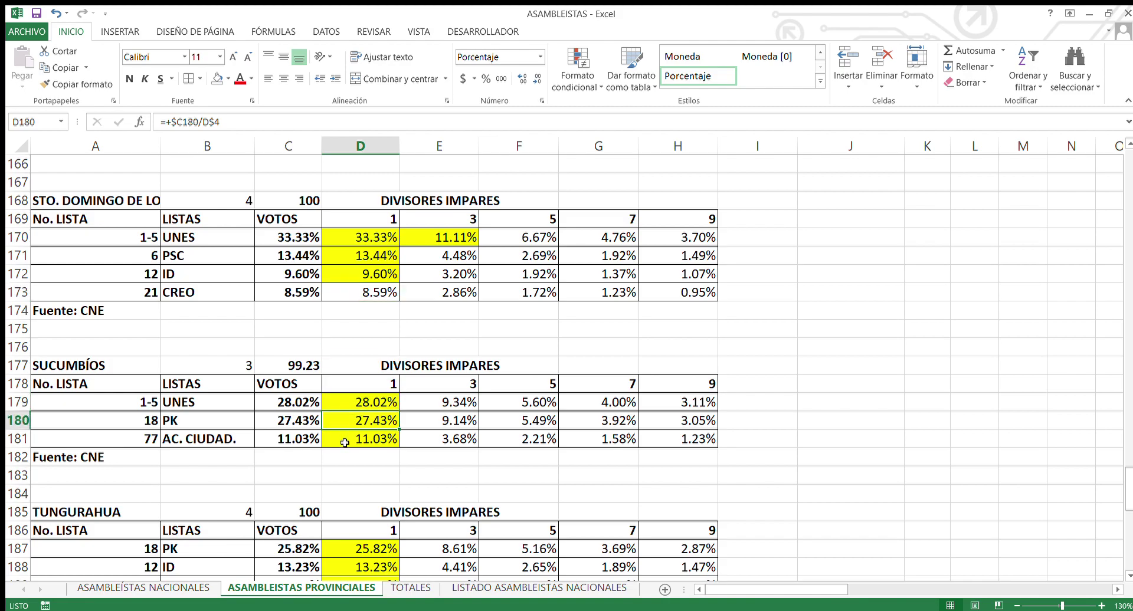
left_click(345, 443)
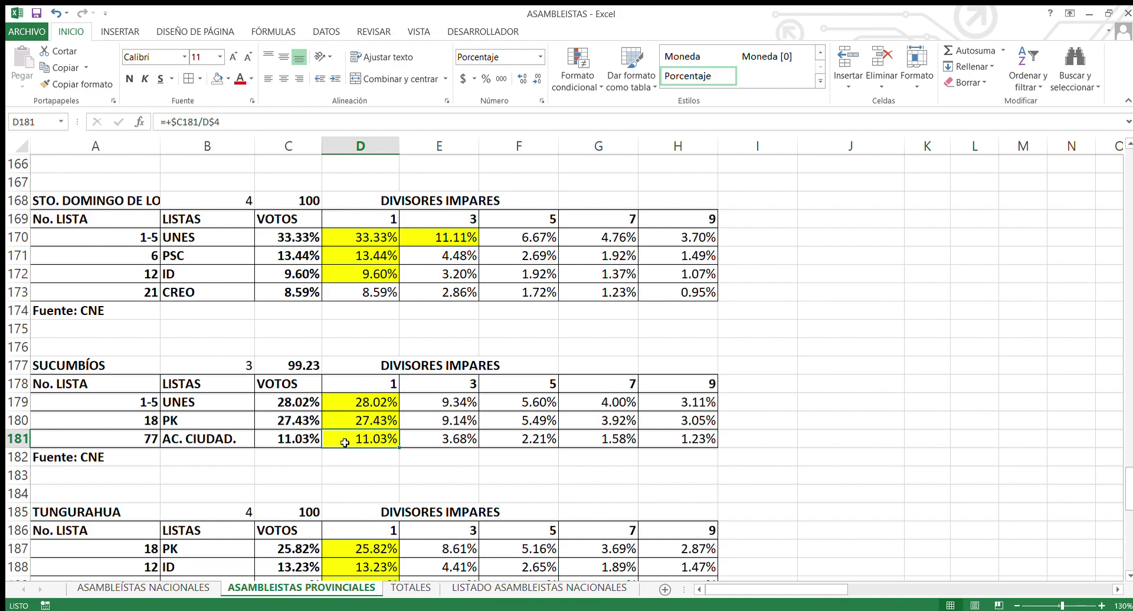
Step: Compare Tungurahua's divisor 1 quotients for PK, ID, UNES and PSC with PK's quotient under divisor 3
scroll(345, 442, "down", 2)
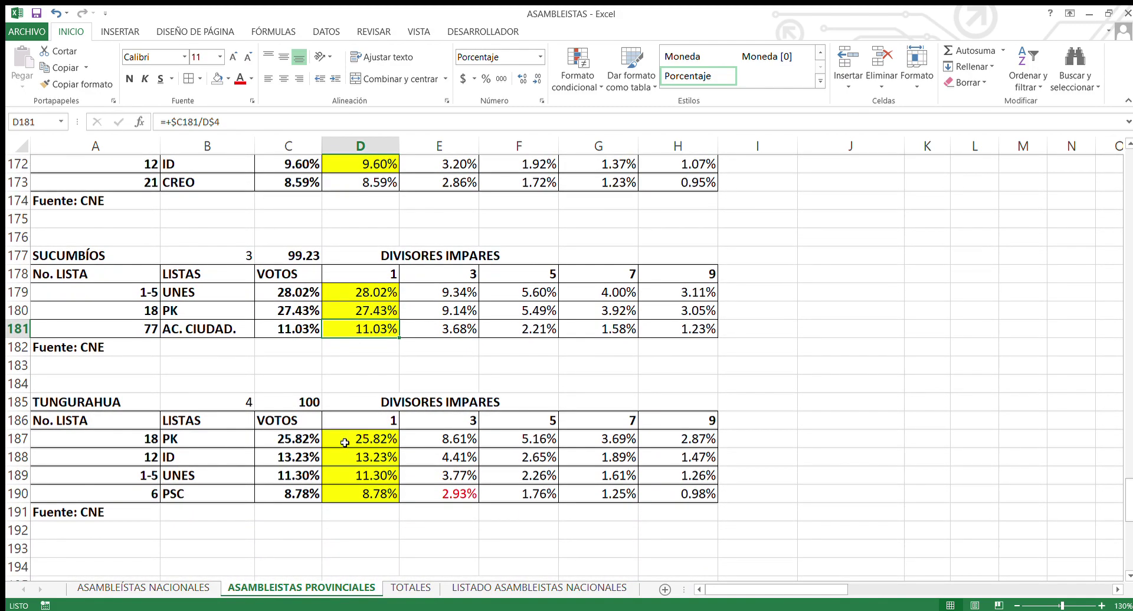
scroll(345, 443, "down", 1)
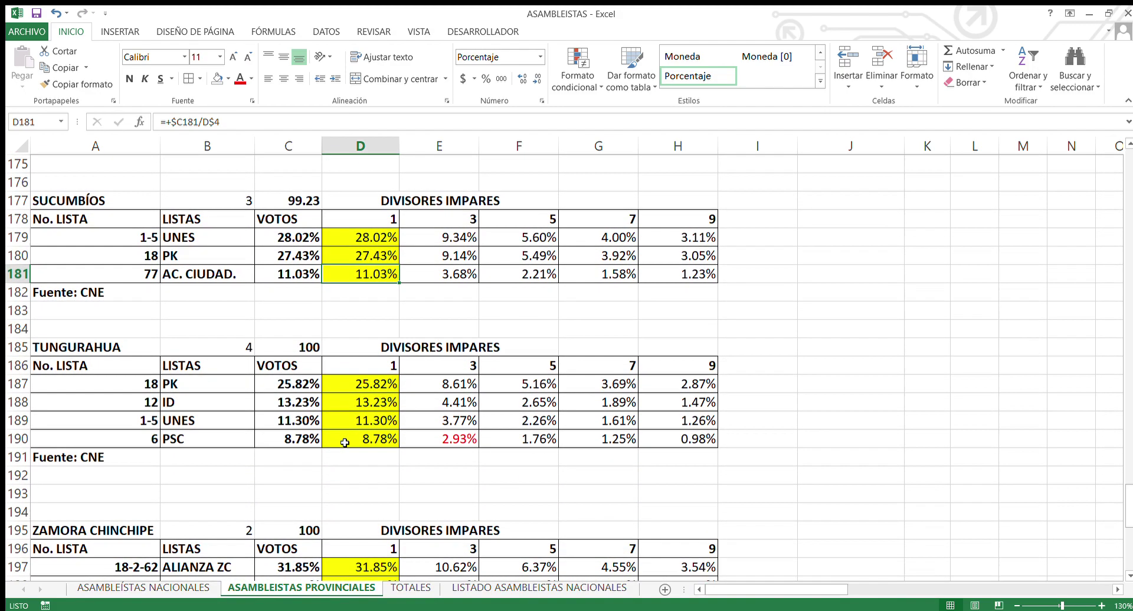
left_click(375, 390)
left_click(363, 403)
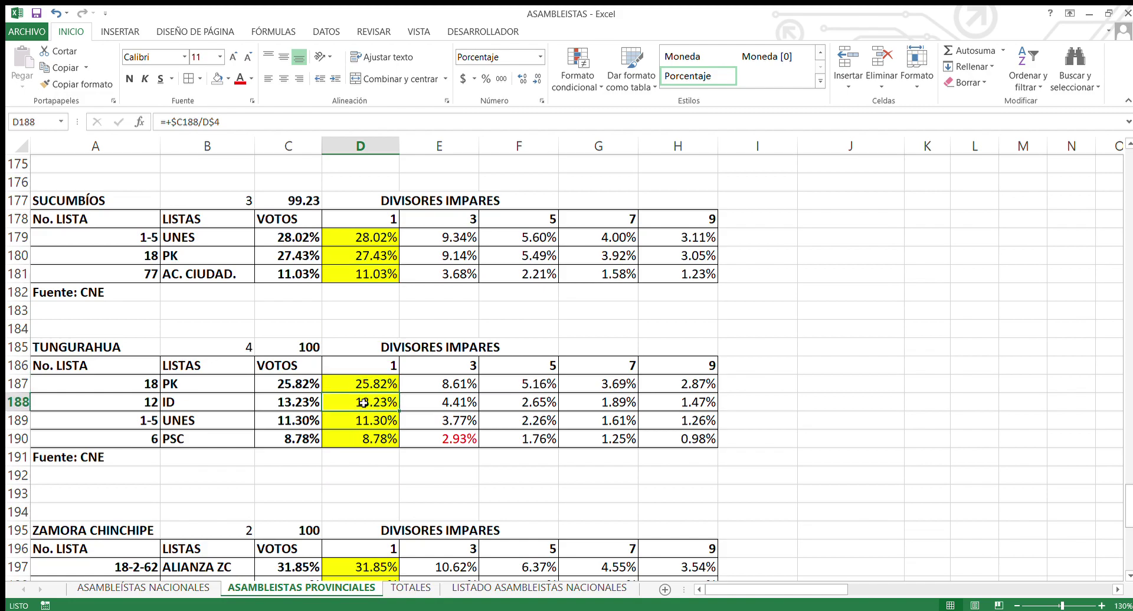
left_click(358, 416)
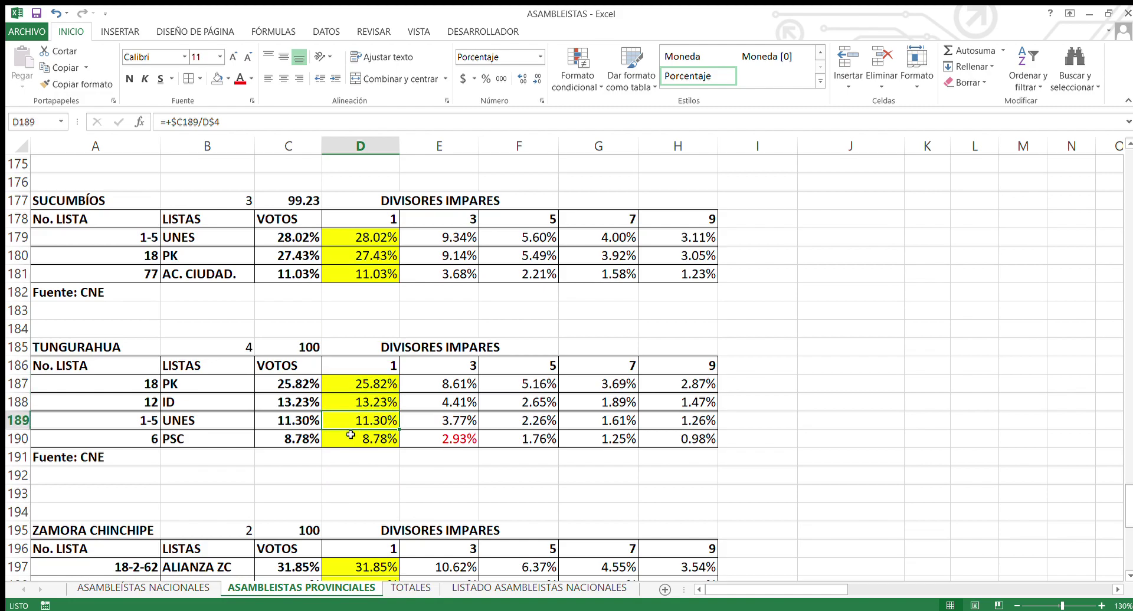
left_click(347, 441)
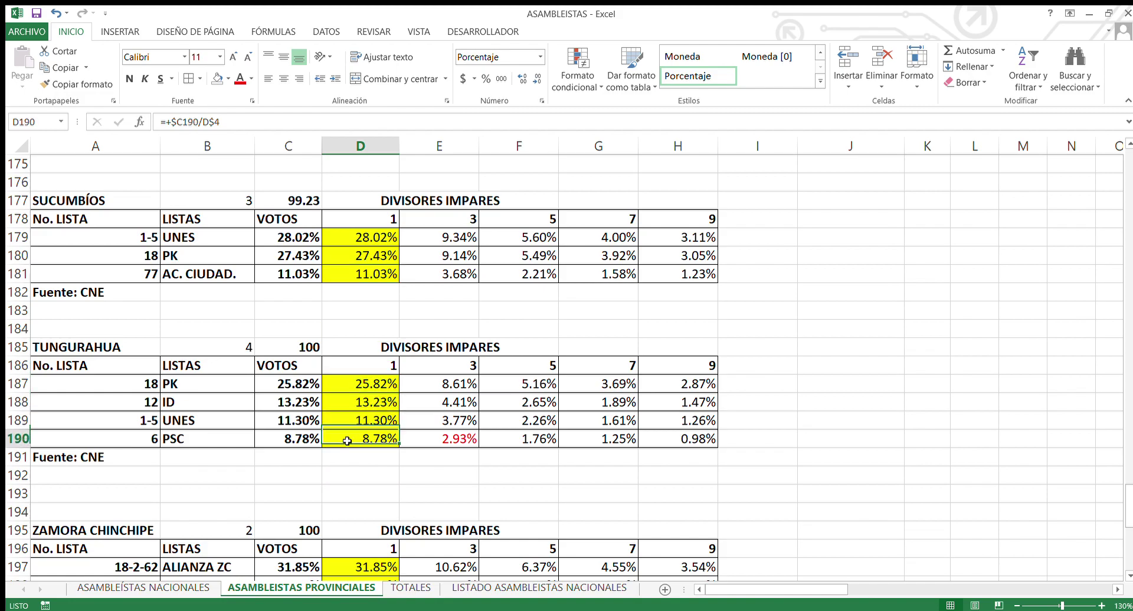
left_click(434, 387)
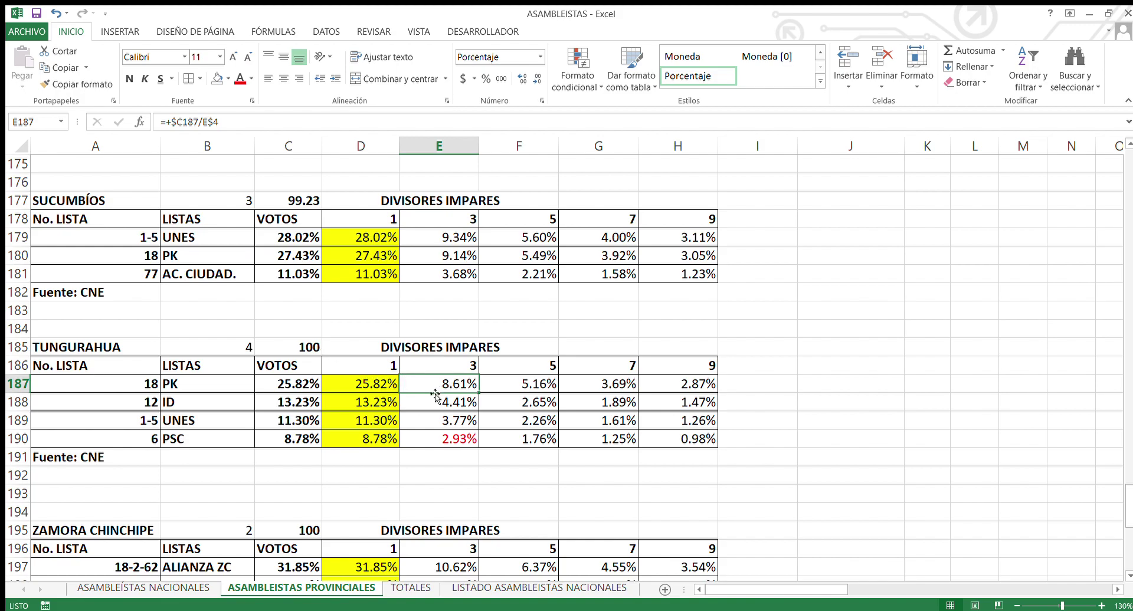
Step: Check ALIANZA ZC's divisor 1 quotient in Zamora Chinchipe, and examine the Los Ríos and Exterior - Europa tables
scroll(436, 395, "down", 4)
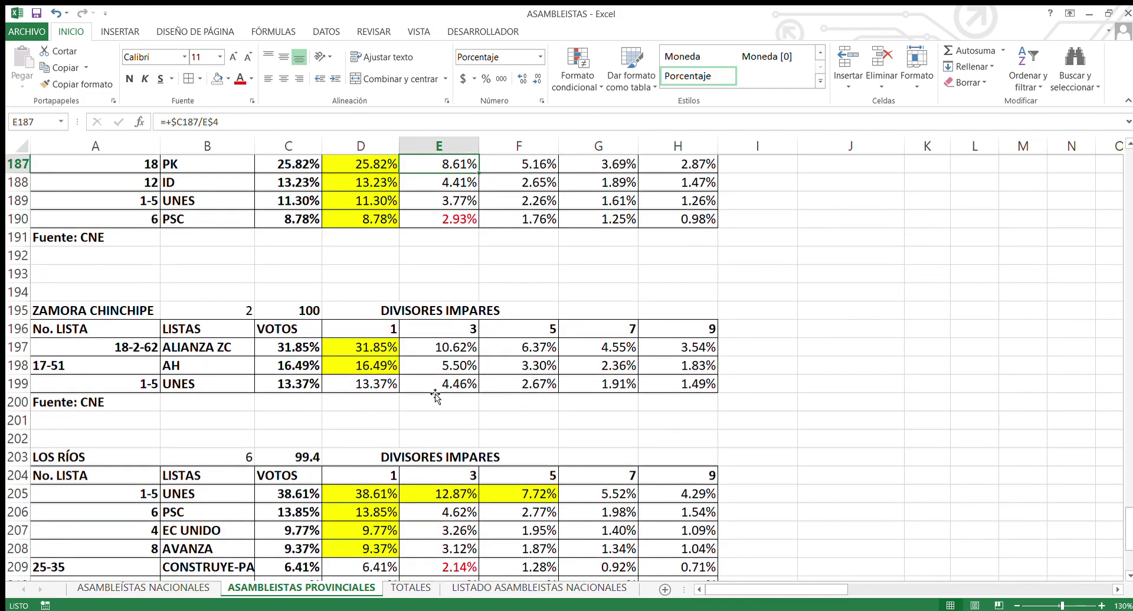
left_click(375, 345)
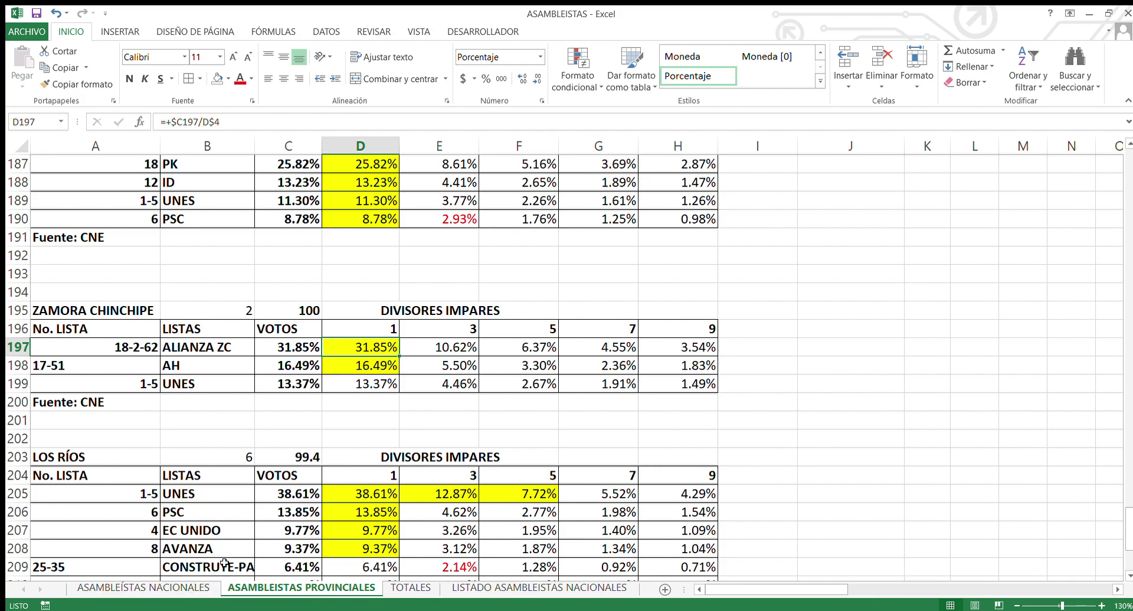
scroll(337, 511, "down", 4)
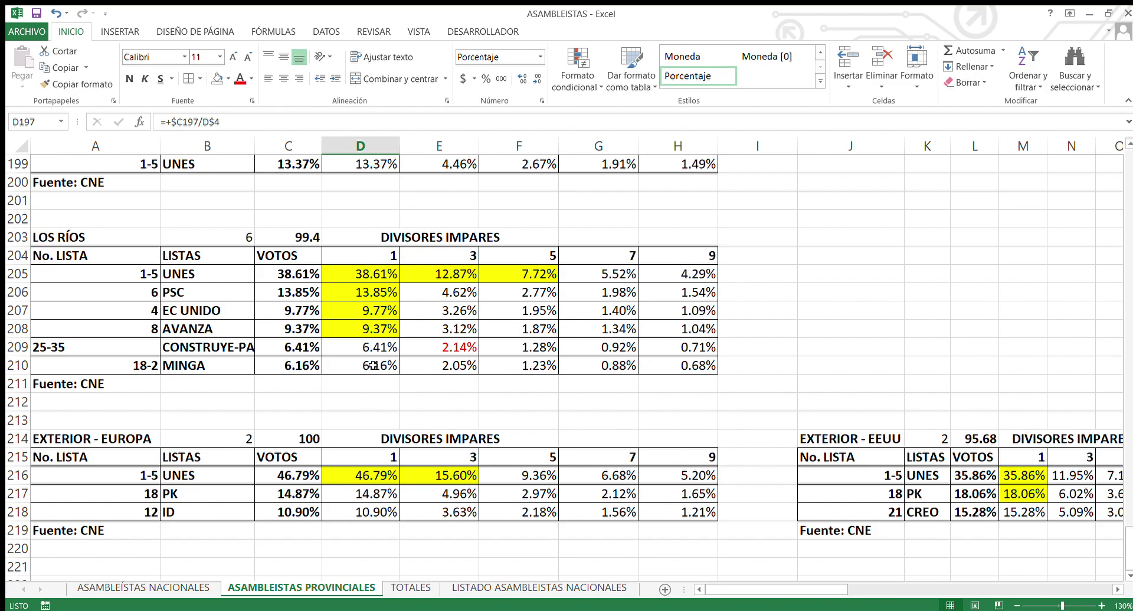
scroll(373, 365, "down", 3)
scroll(372, 366, "up", 3)
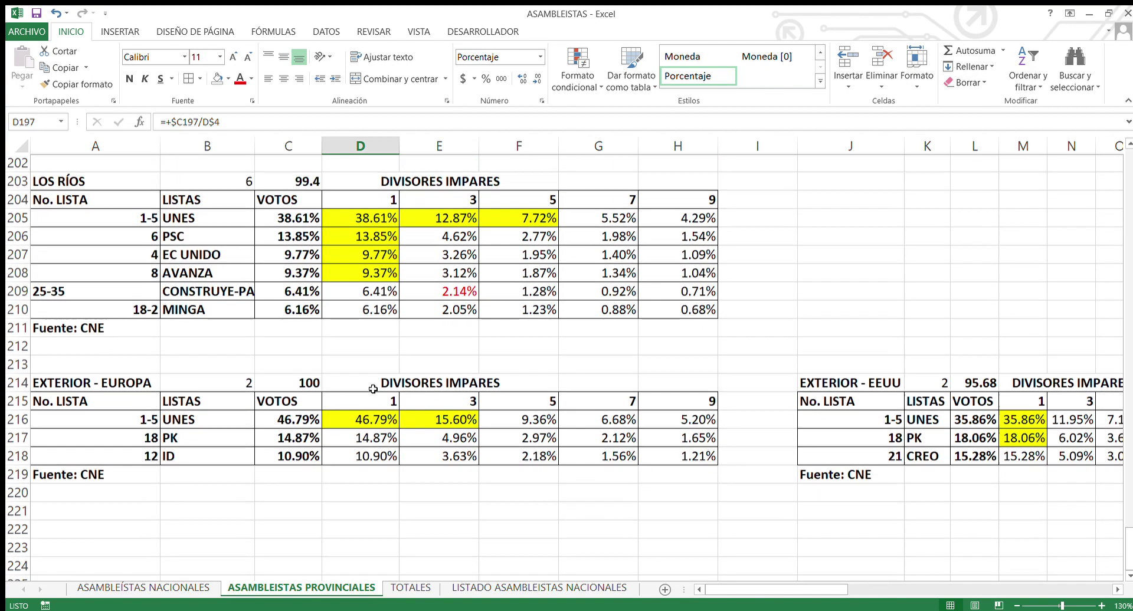
scroll(373, 389, "up", 1)
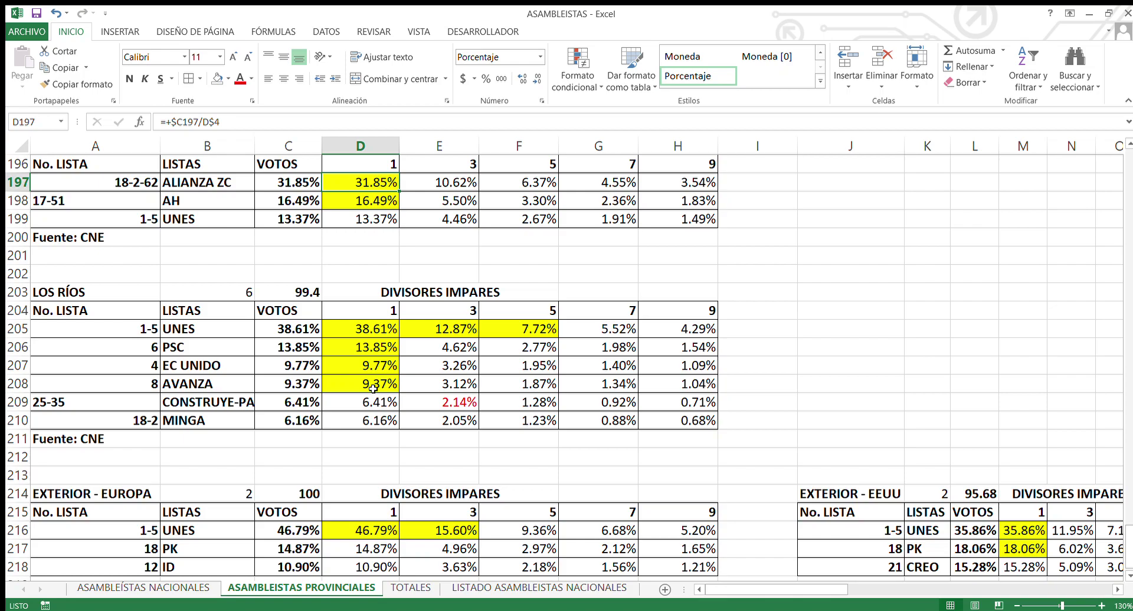
scroll(373, 388, "down", 2)
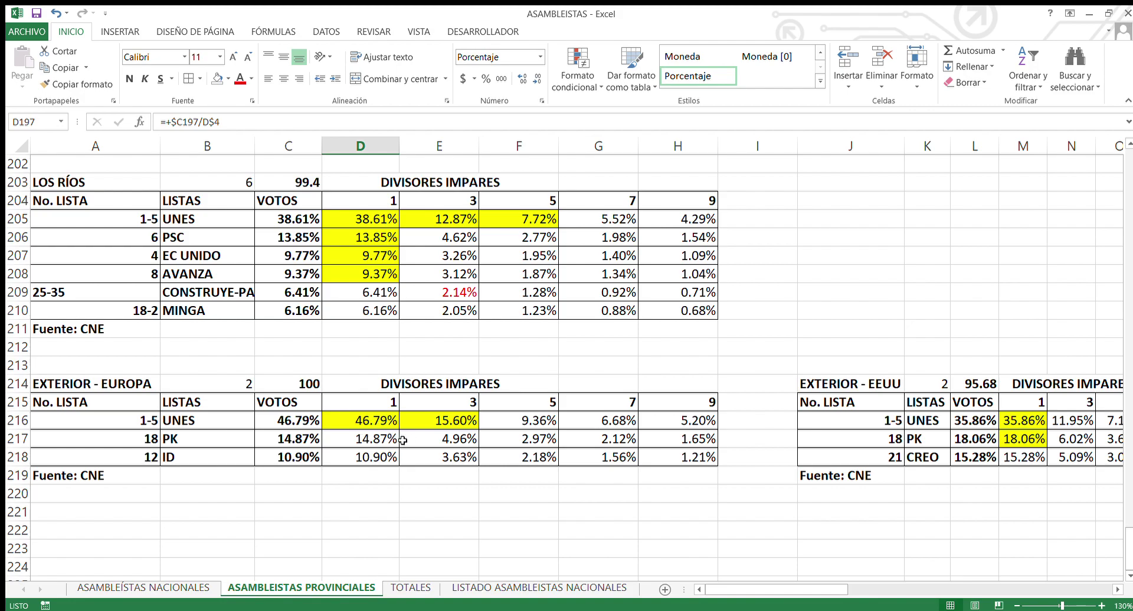
Step: Check the divisor 1 quotients of UNES and PK in Exterior - EEUU and of CREO in Exterior - AM. LAT
left_click_drag(745, 591, 811, 590)
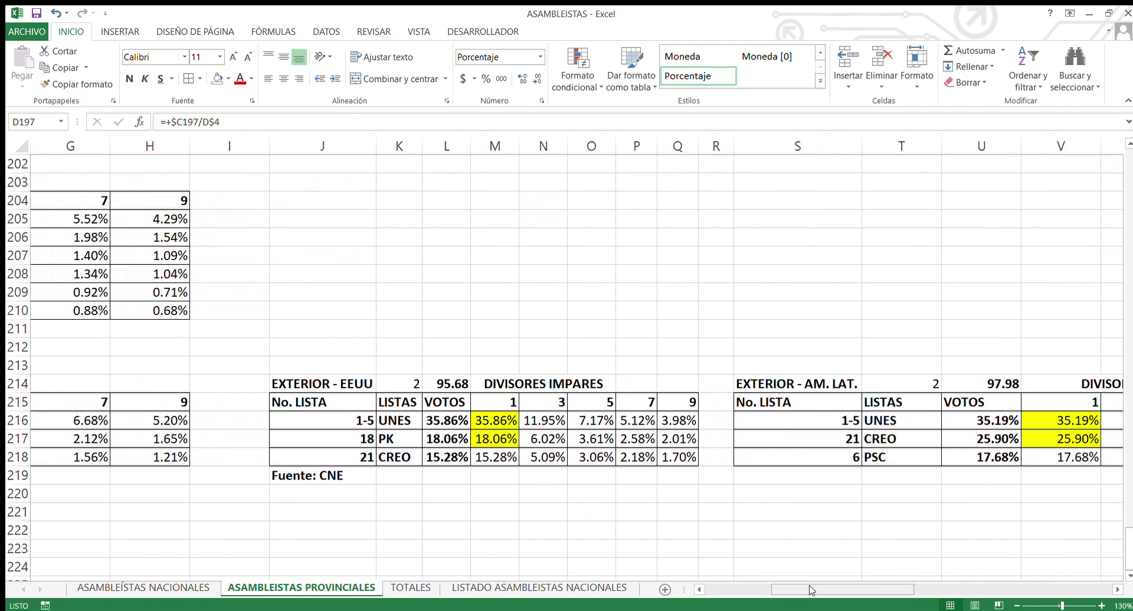
left_click(500, 417)
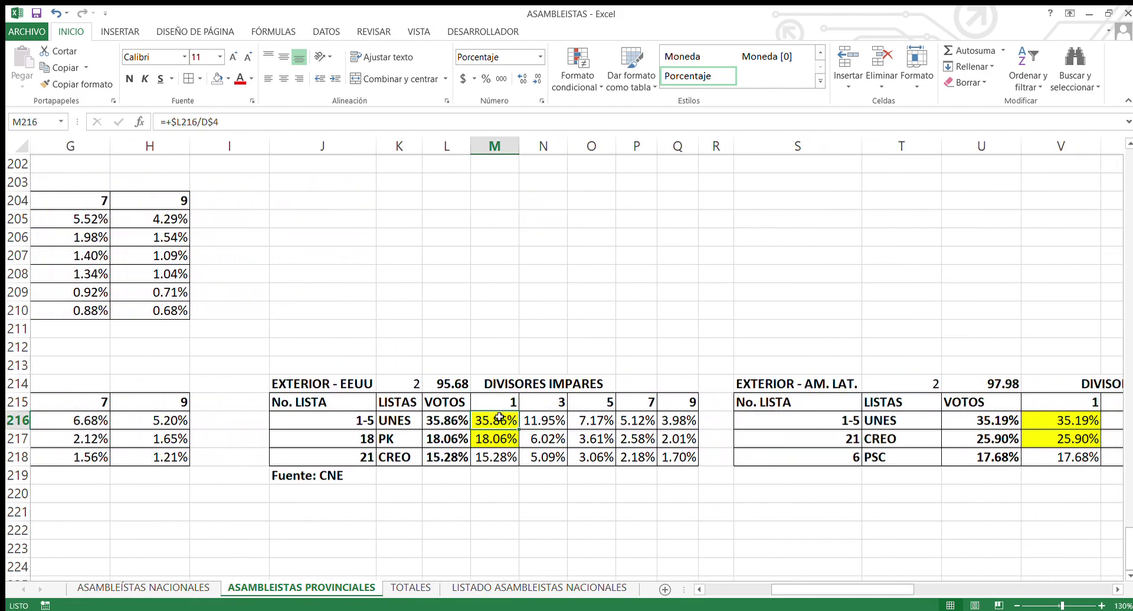
left_click(490, 441)
left_click_drag(822, 589, 897, 585)
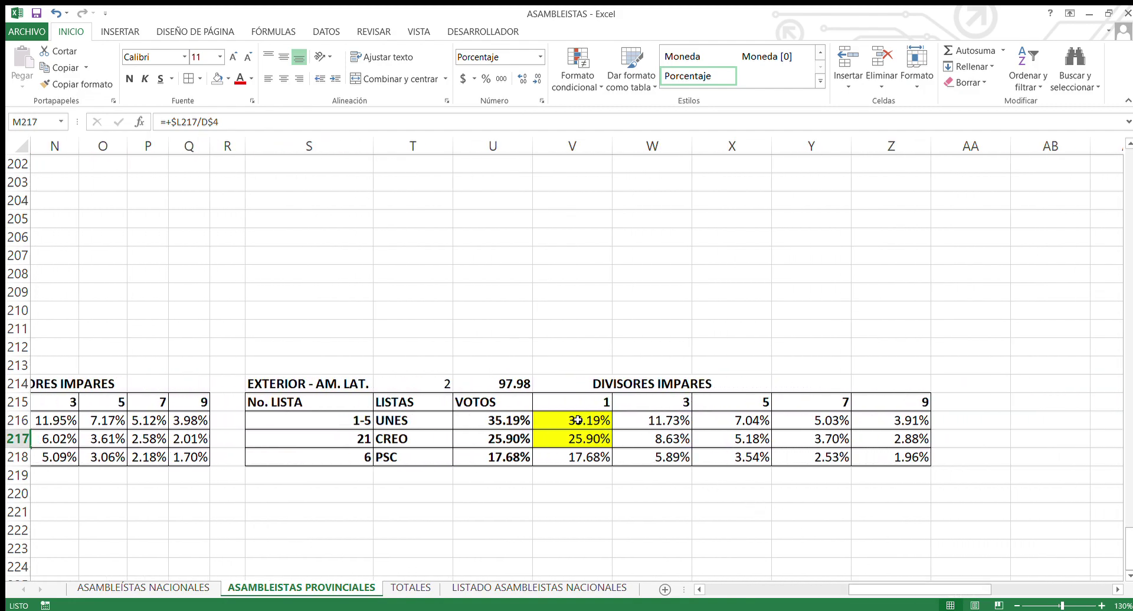
left_click(561, 443)
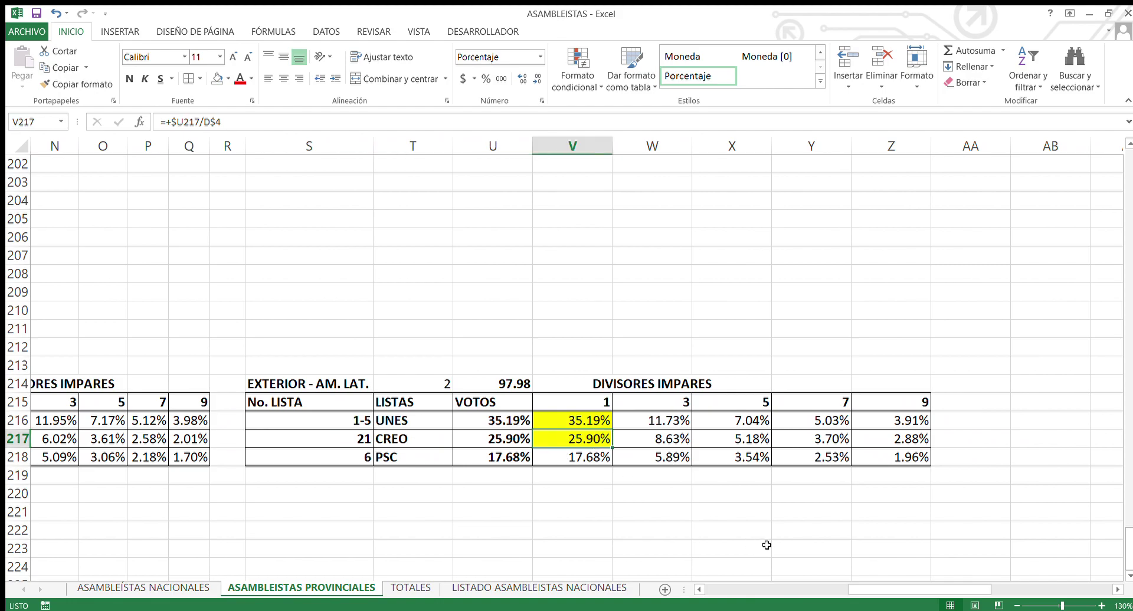
left_click_drag(879, 586, 733, 586)
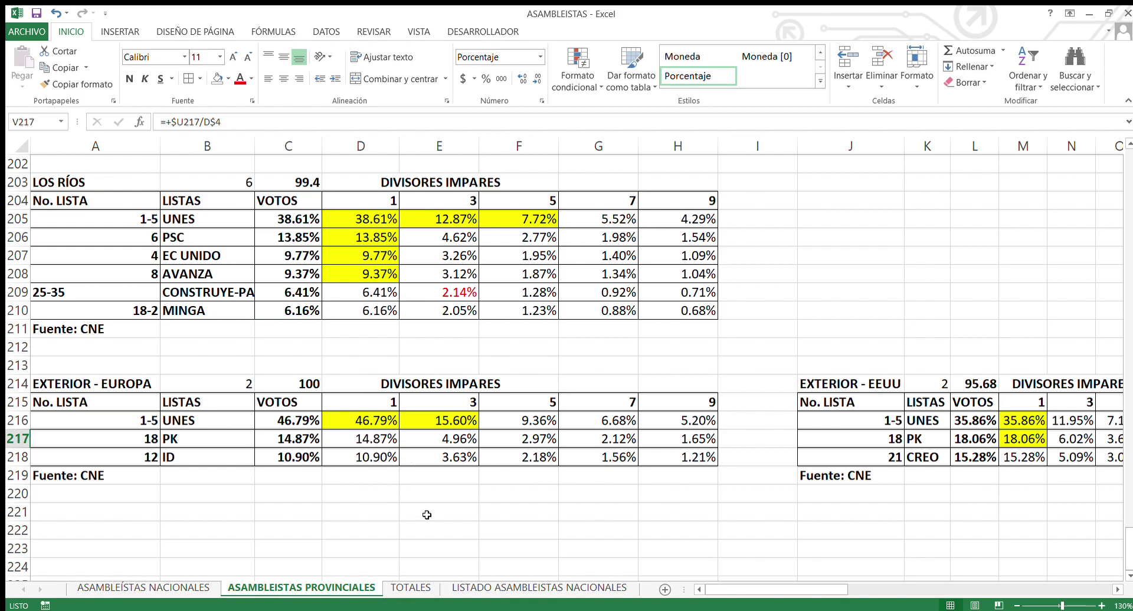
Step: In the TOTALES sheet, clear ALIANZA ZC's provincial seat count and set PK's provincial seats to 23
left_click(408, 588)
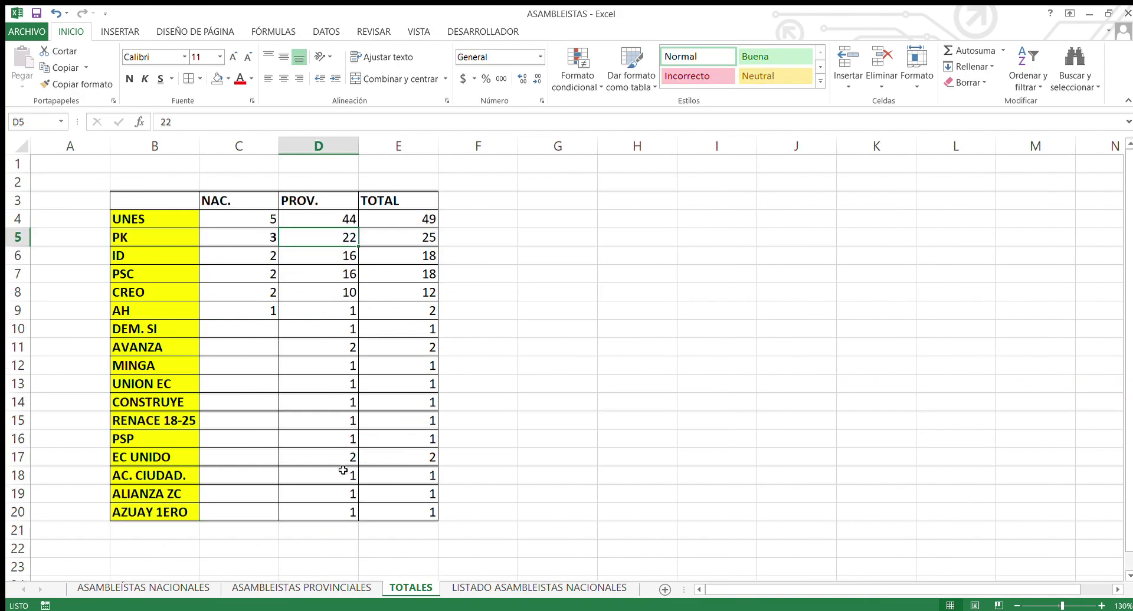
left_click(342, 496)
key("Delete")
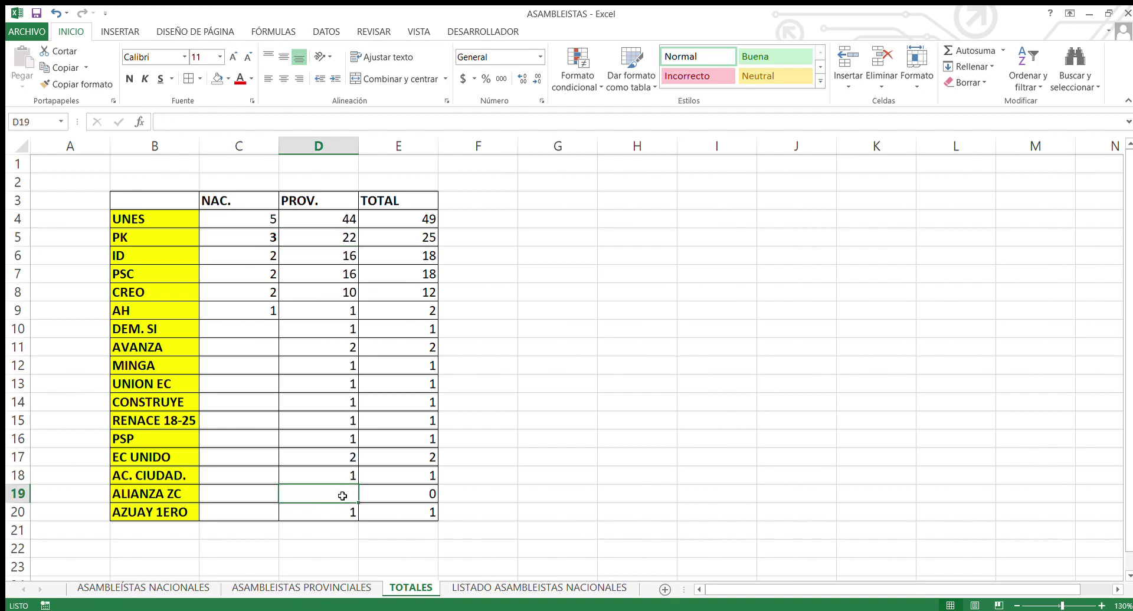
left_click(318, 241)
type("23")
key("Return")
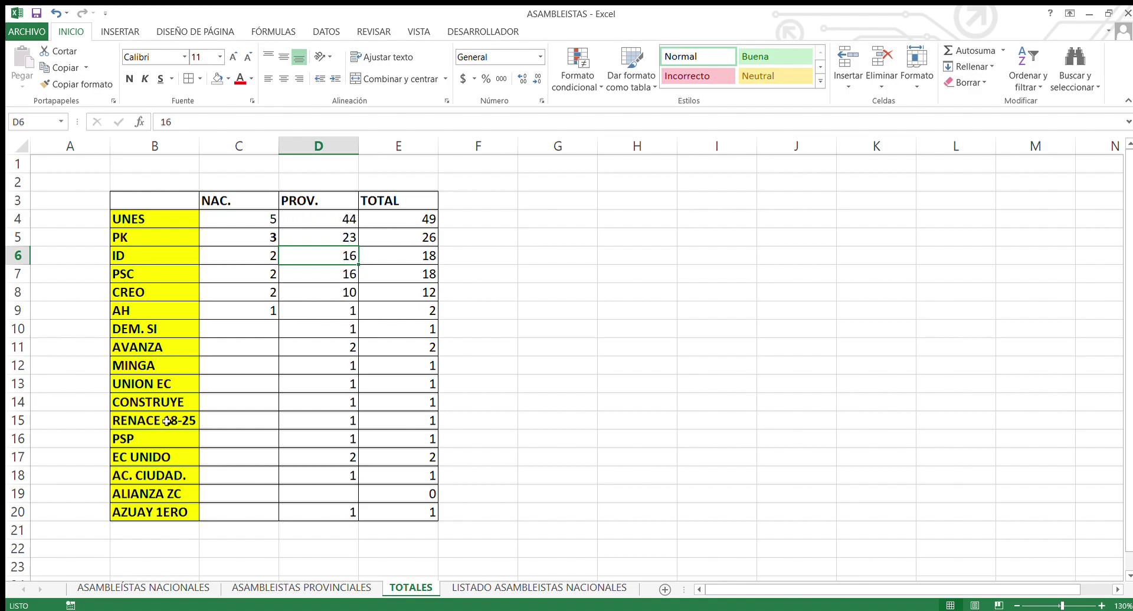
Step: Delete the entire ALIANZA ZC row from the seat totals table
left_click(14, 493)
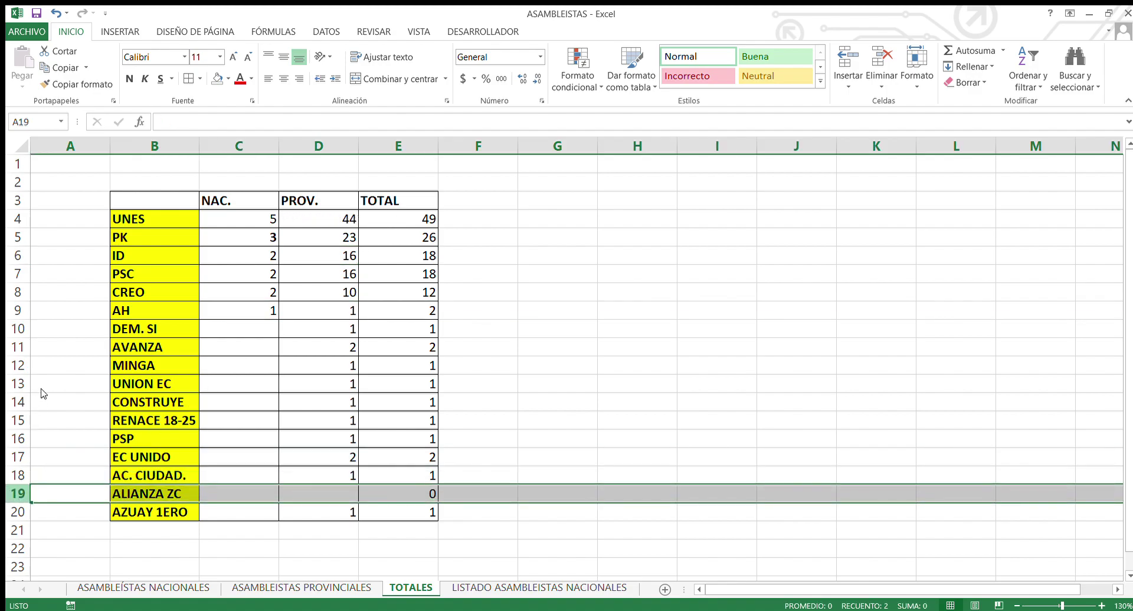
key("ctrl+minus")
left_click(265, 327)
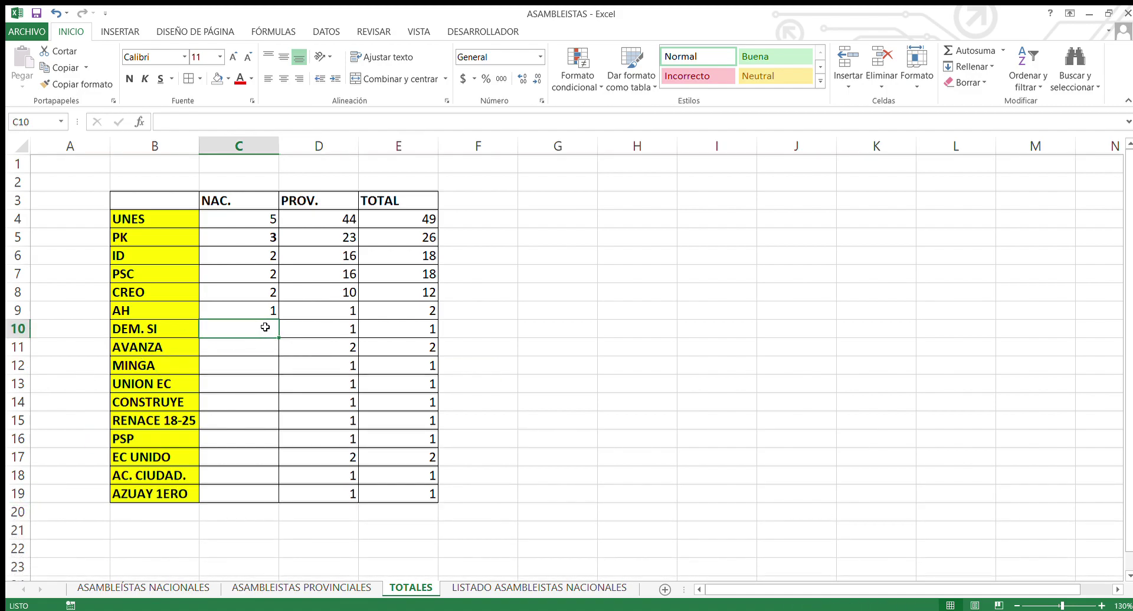
Step: Review the seat figures of PK, UNES, RENACE 18-25 and EC UNIDO, and check the combined national and provincial seats of all parties
left_click(407, 238)
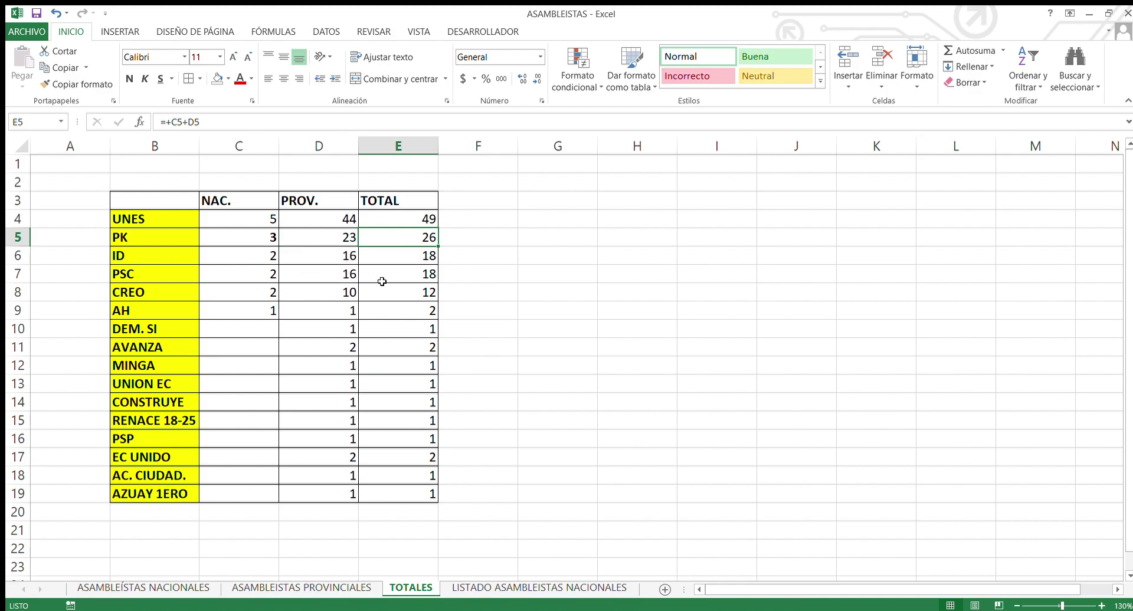
left_click(253, 223)
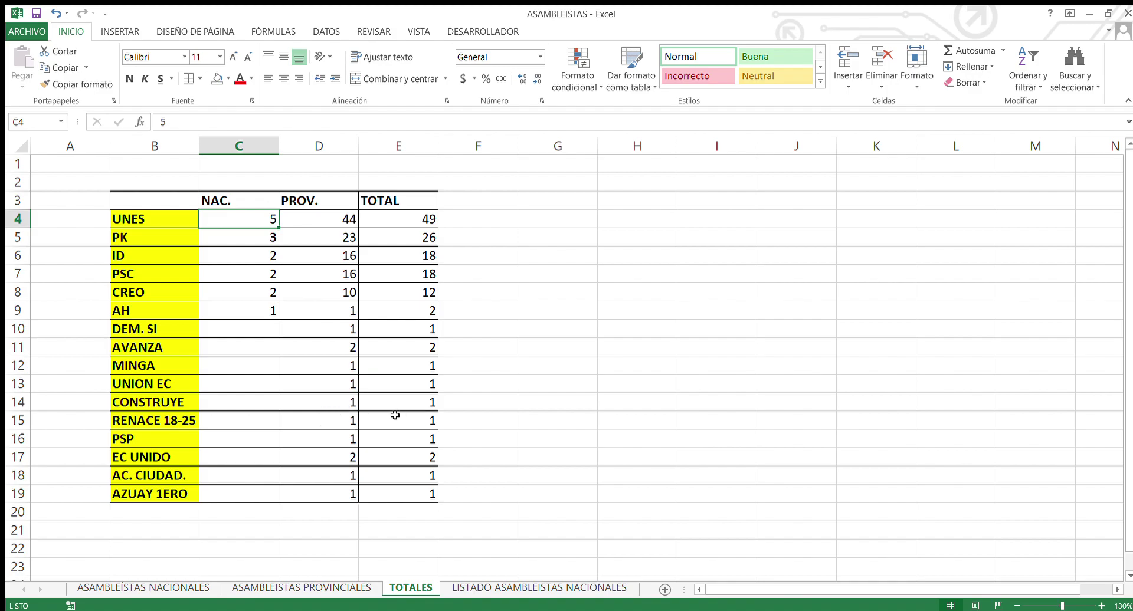
left_click(198, 421)
left_click_drag(200, 422, 383, 426)
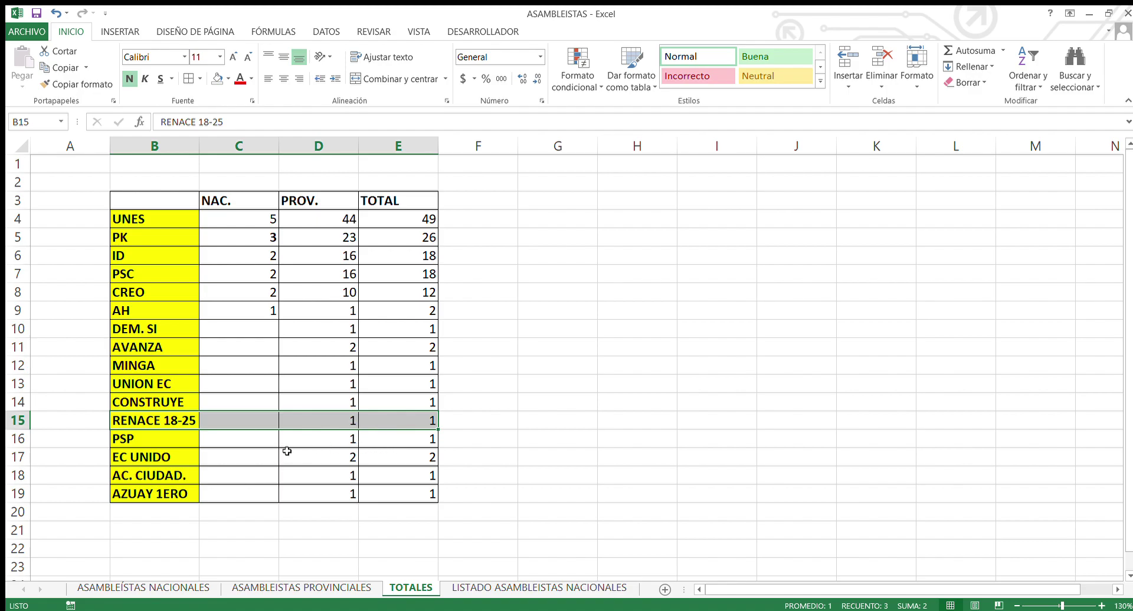
left_click(385, 461)
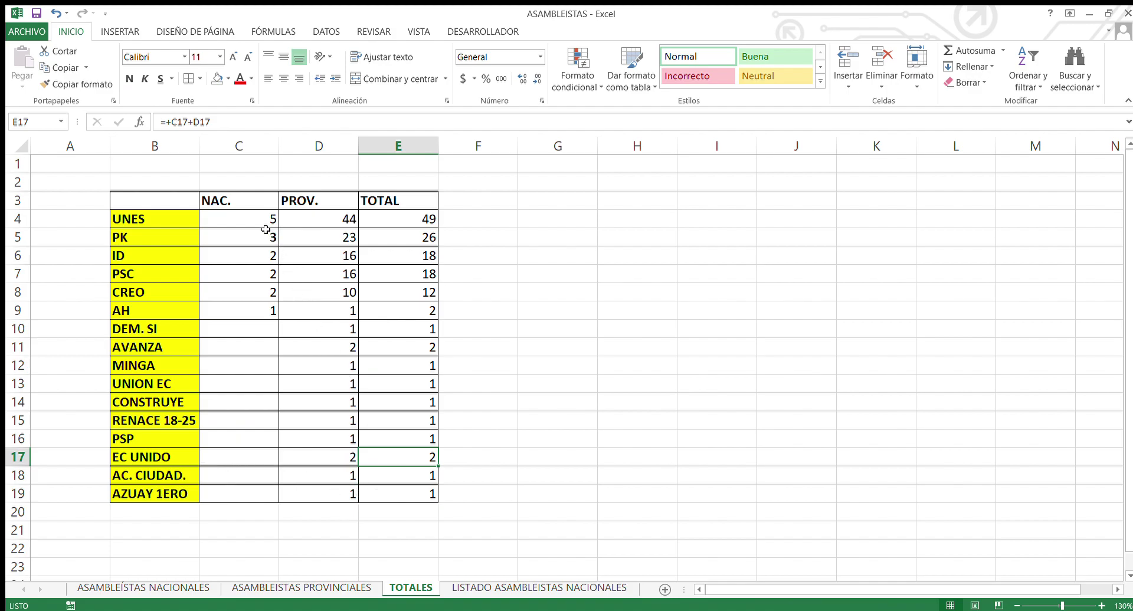
left_click_drag(260, 221, 341, 491)
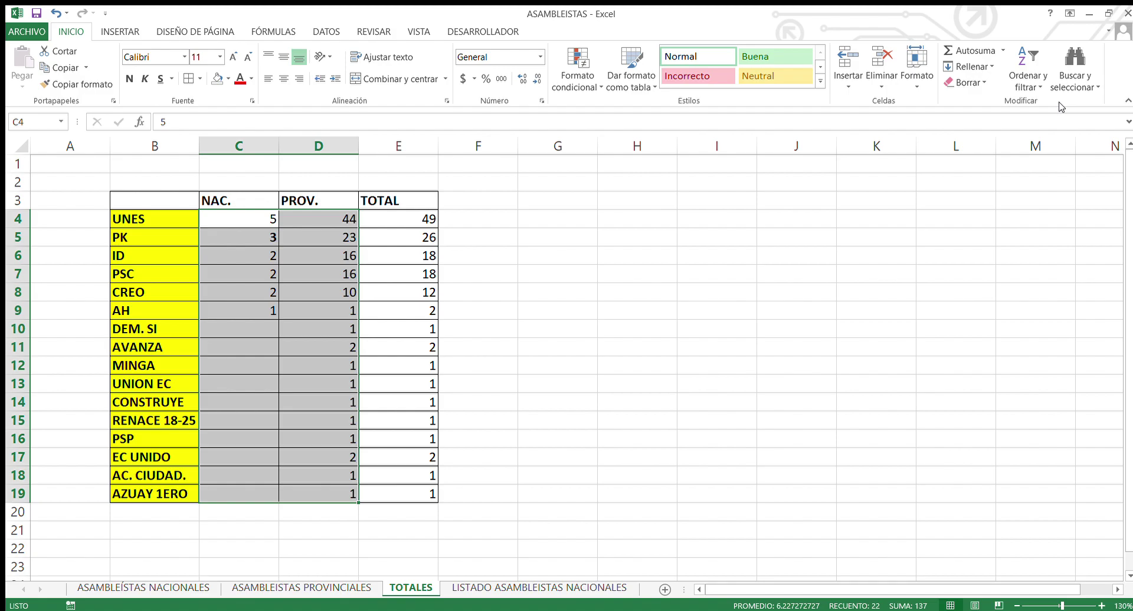
left_click(399, 218)
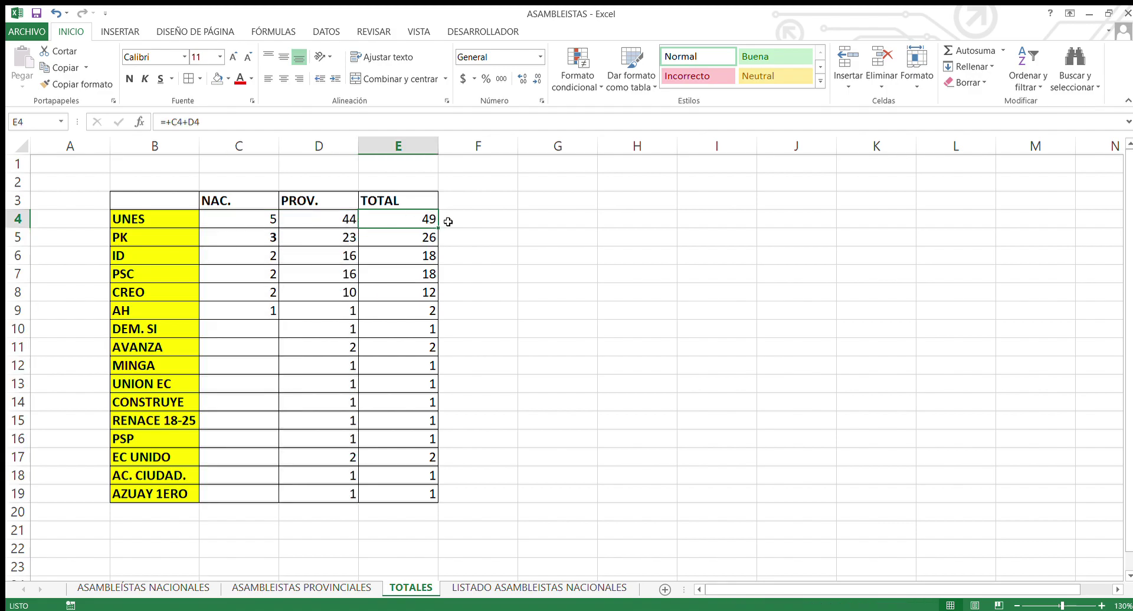